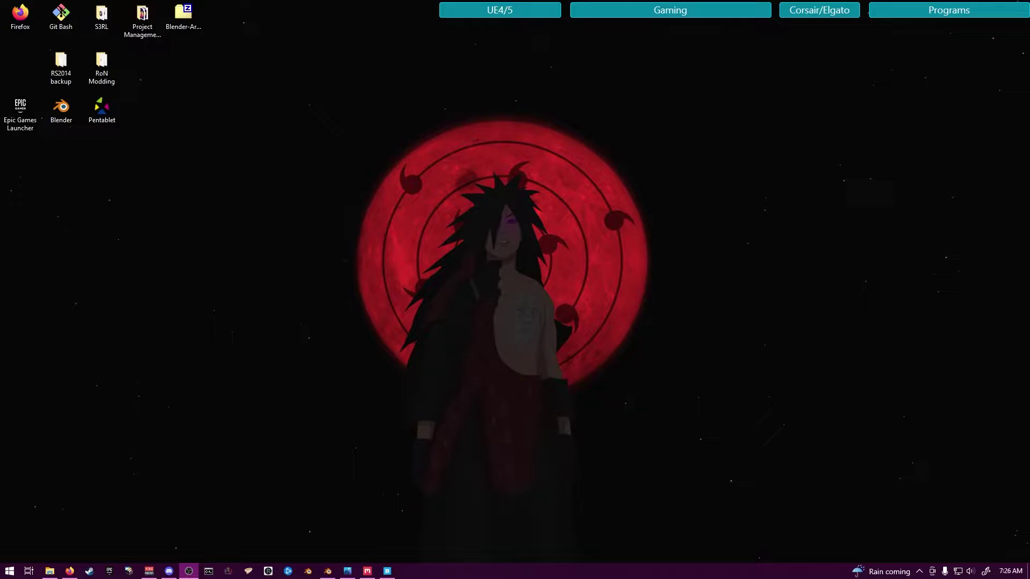
# Bring the Quixel Bridge window to the front, minimizing Blender.
pyautogui.click(387, 571)
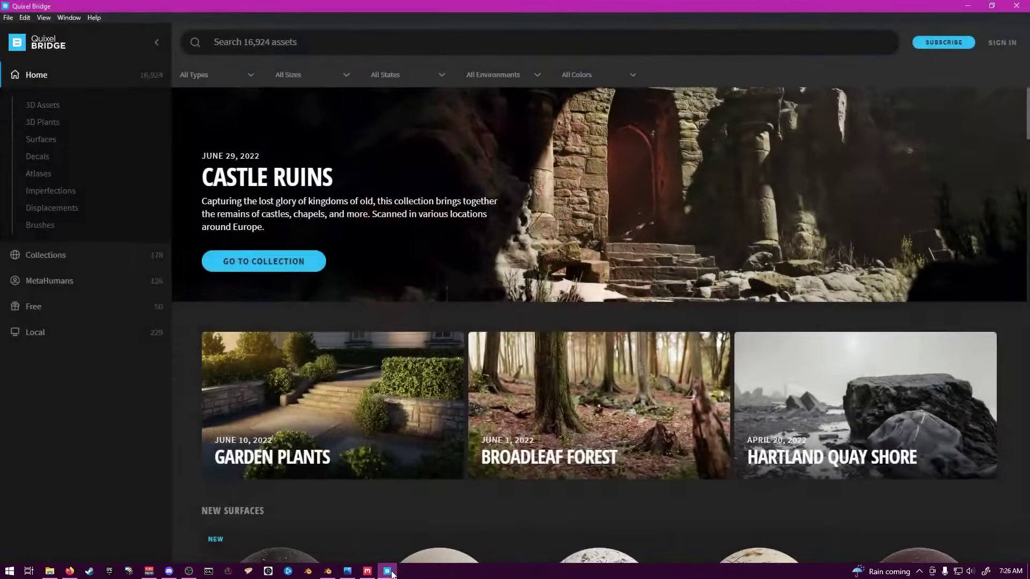
pyautogui.click(389, 573)
pyautogui.click(328, 573)
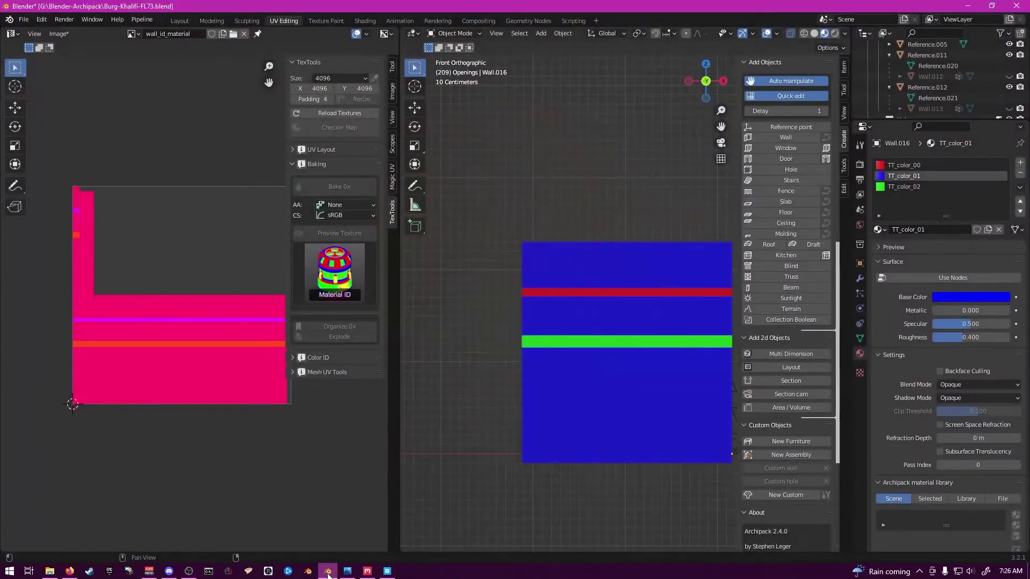
pyautogui.click(327, 572)
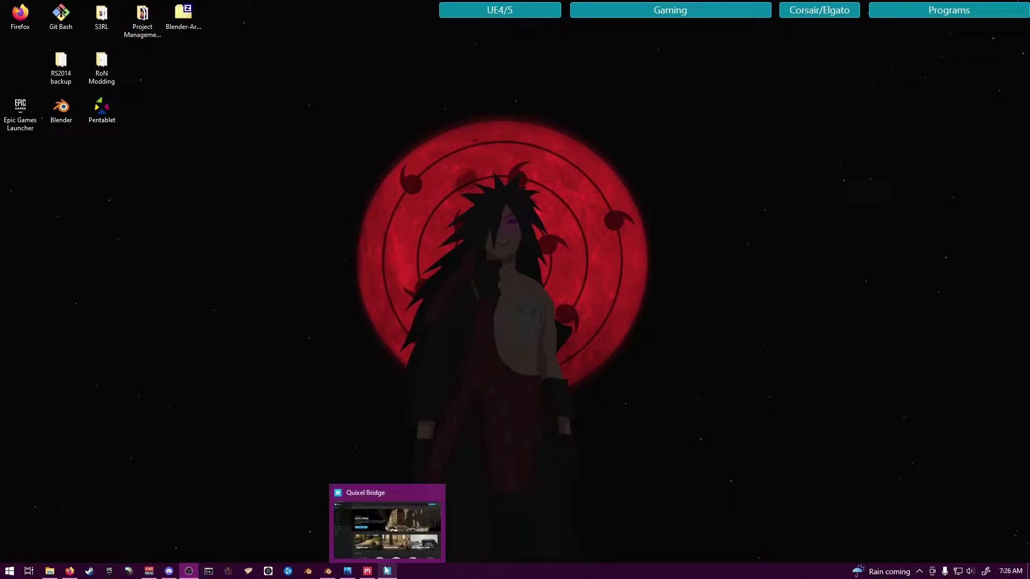
pyautogui.click(387, 572)
# Open Edit > Manage Plugins and highlight the downloaded Blender plugin 3.7 entry.
pyautogui.click(27, 18)
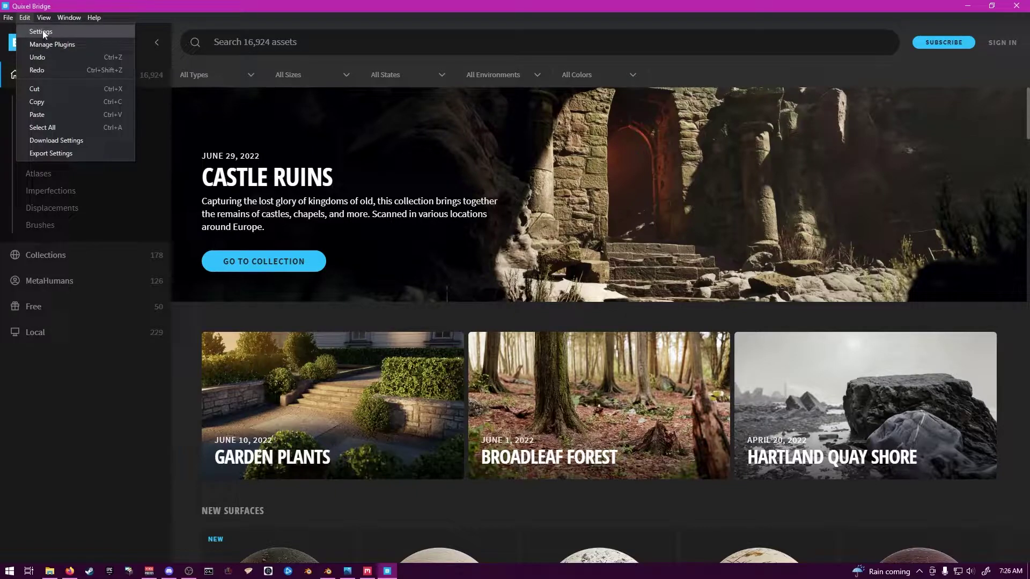
pyautogui.click(43, 45)
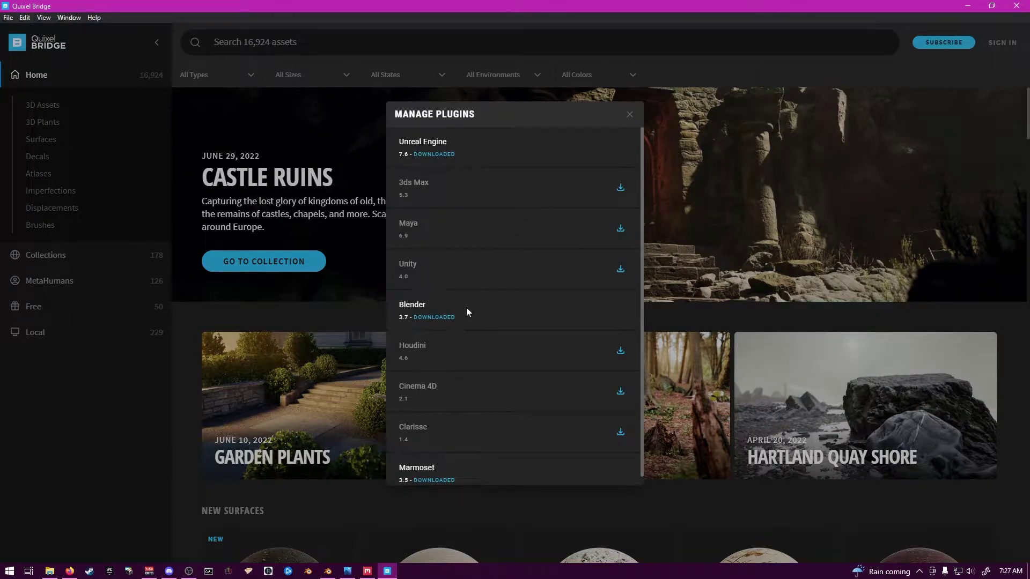
pyautogui.moveTo(398, 320); pyautogui.dragTo(467, 320)
pyautogui.click(468, 320)
# Close the plugin list and open Bridge's Preferences via Edit > Settings.
pyautogui.click(629, 115)
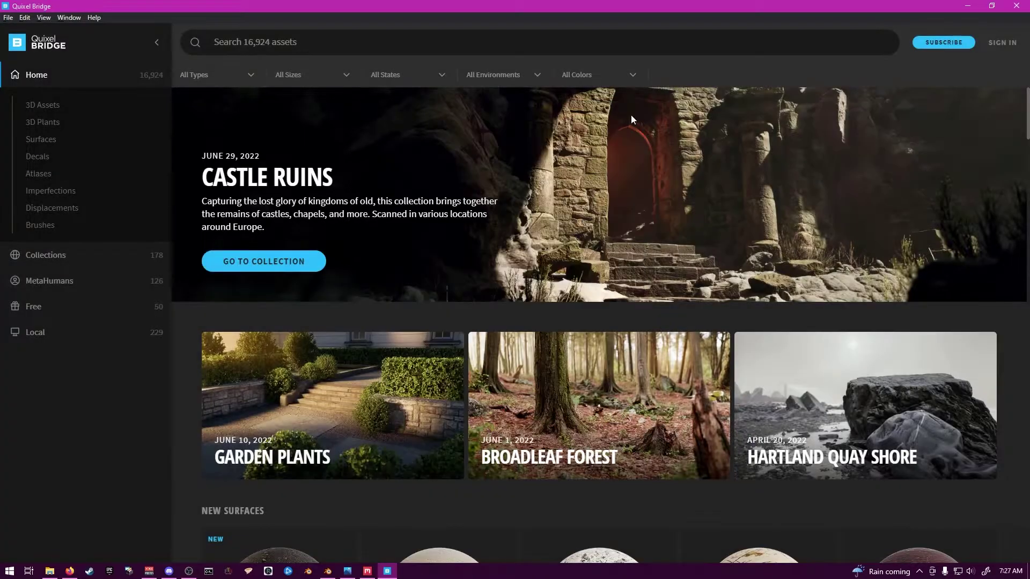
pyautogui.click(24, 18)
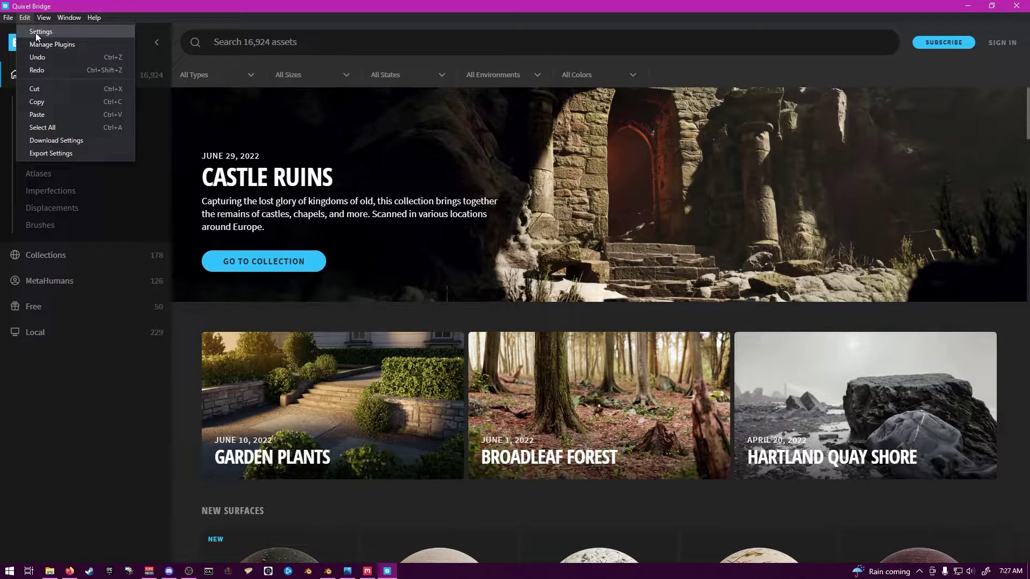
pyautogui.click(35, 33)
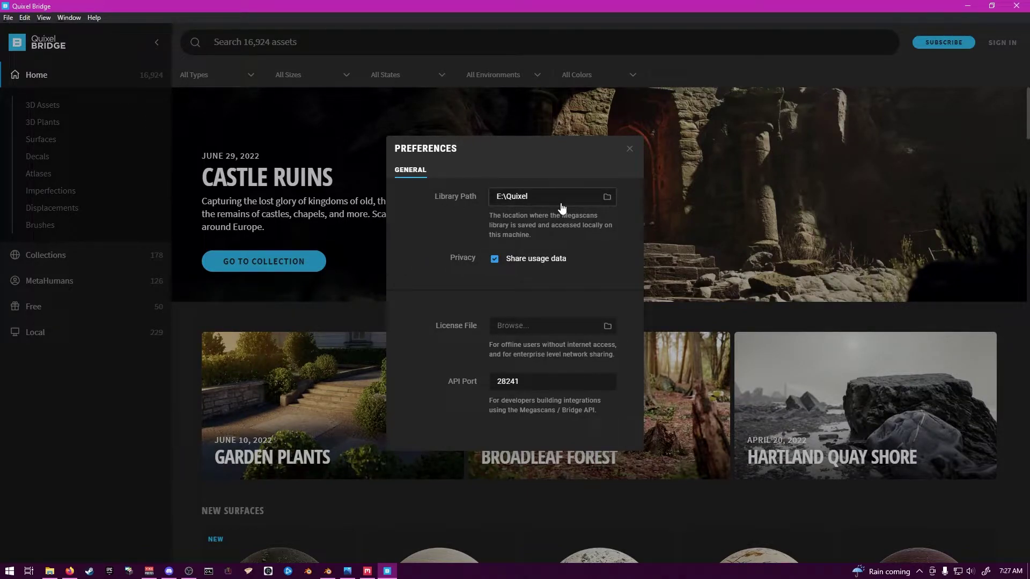
# Browse the Library Path folder picker to support\plugins\blender\3.7.
pyautogui.click(607, 198)
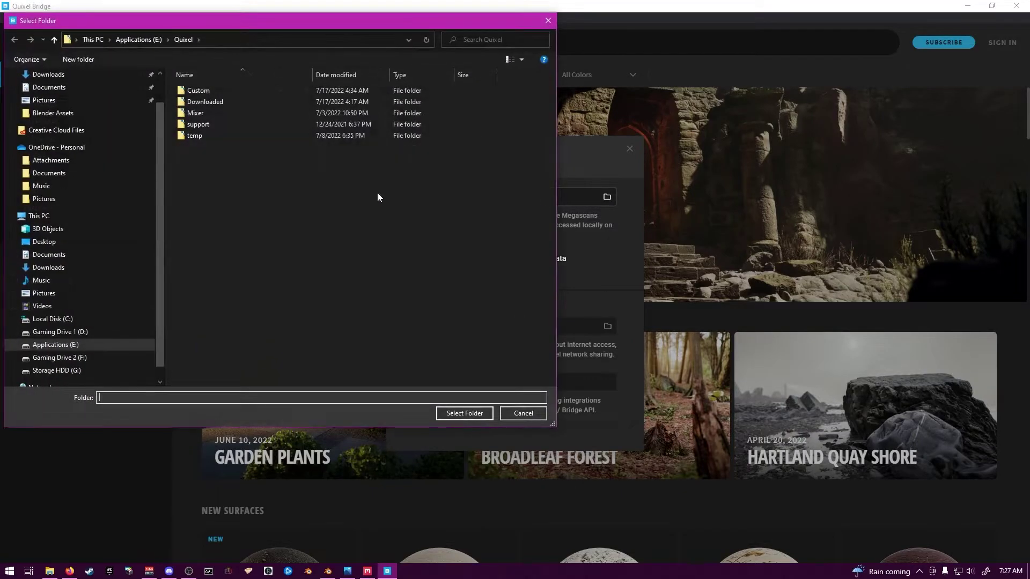
pyautogui.doubleClick(201, 127)
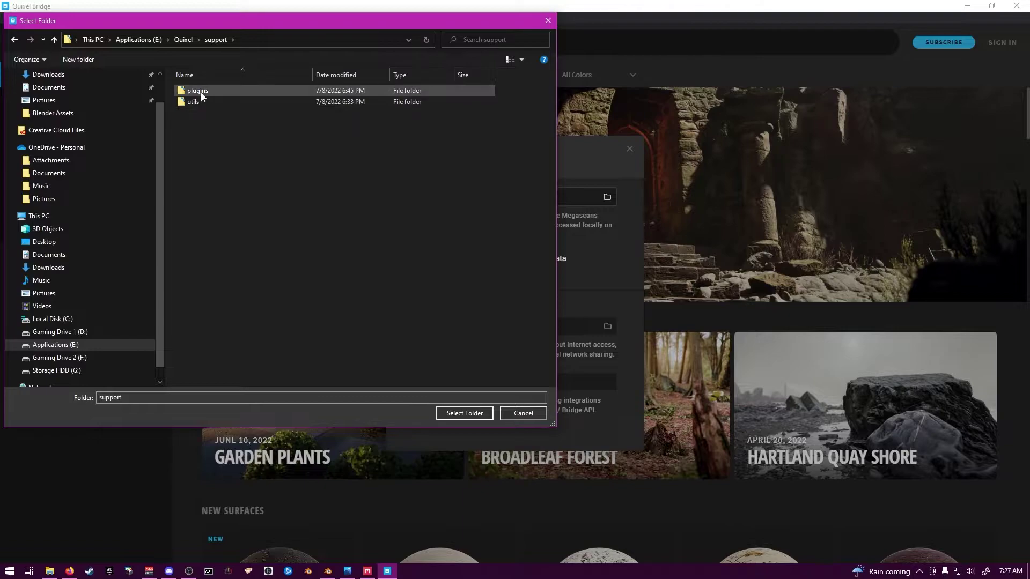
pyautogui.click(200, 92)
pyautogui.doubleClick(200, 92)
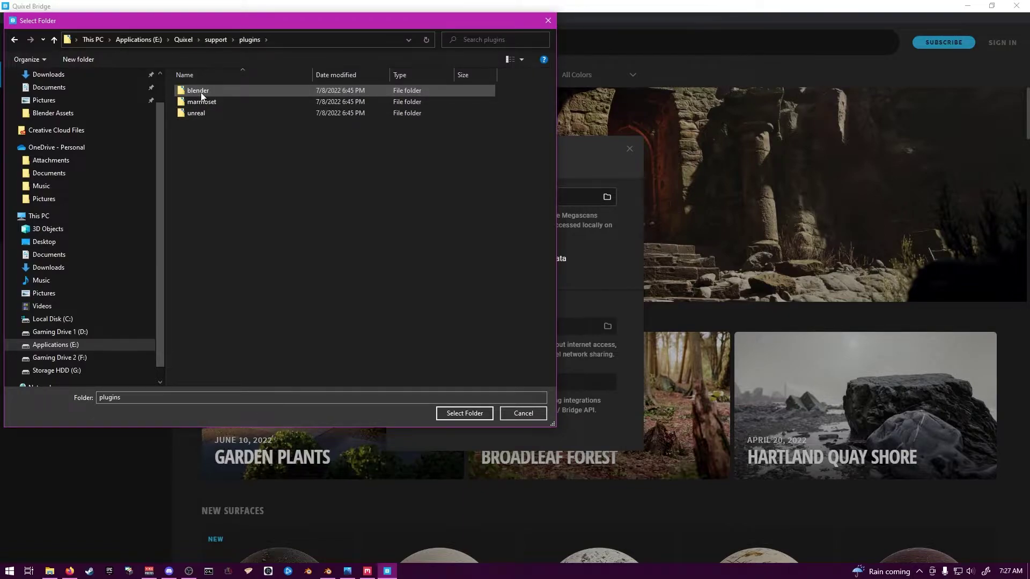
pyautogui.doubleClick(213, 92)
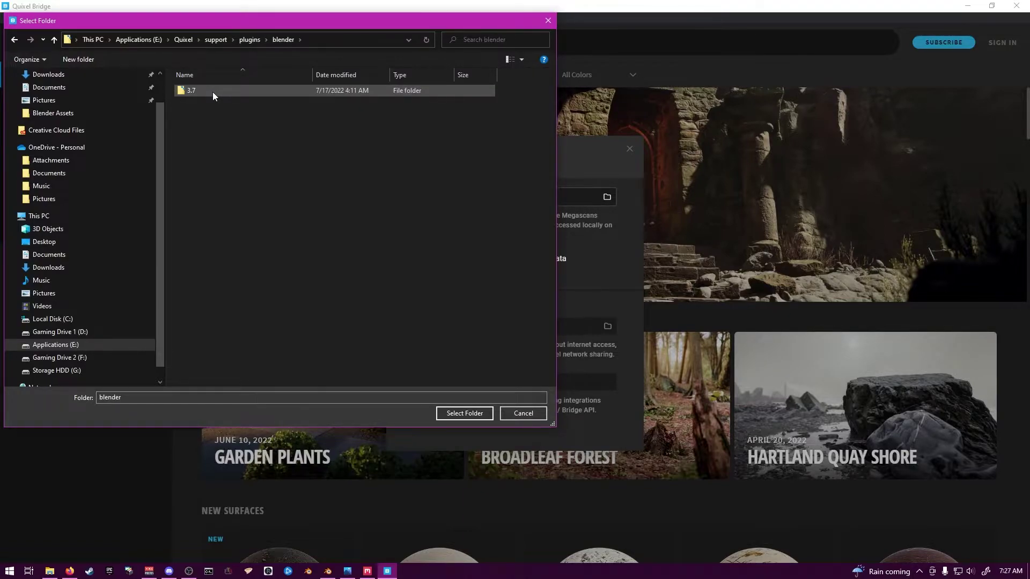
pyautogui.doubleClick(211, 91)
pyautogui.doubleClick(211, 92)
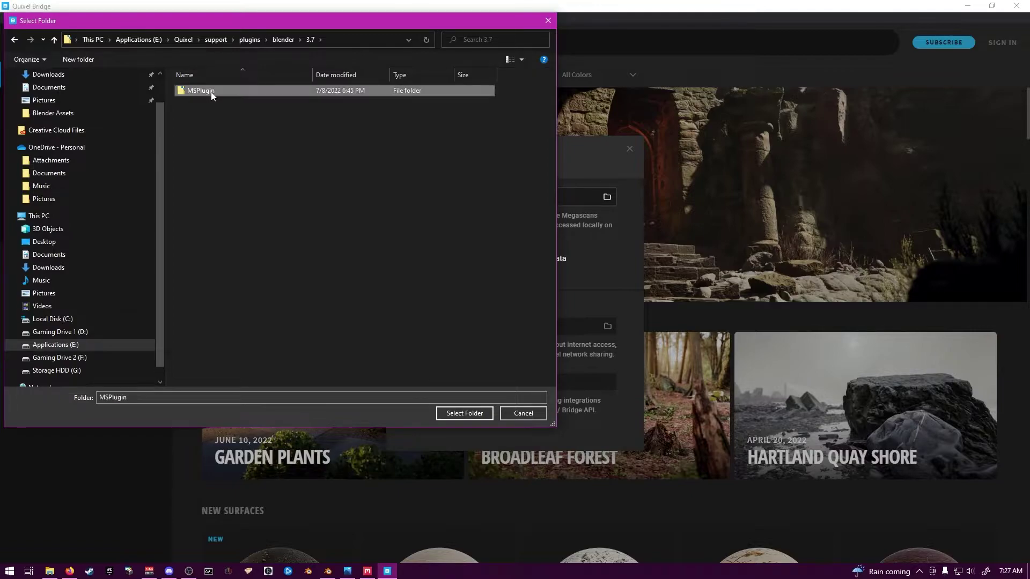
pyautogui.hotkey('alt', 'Left')
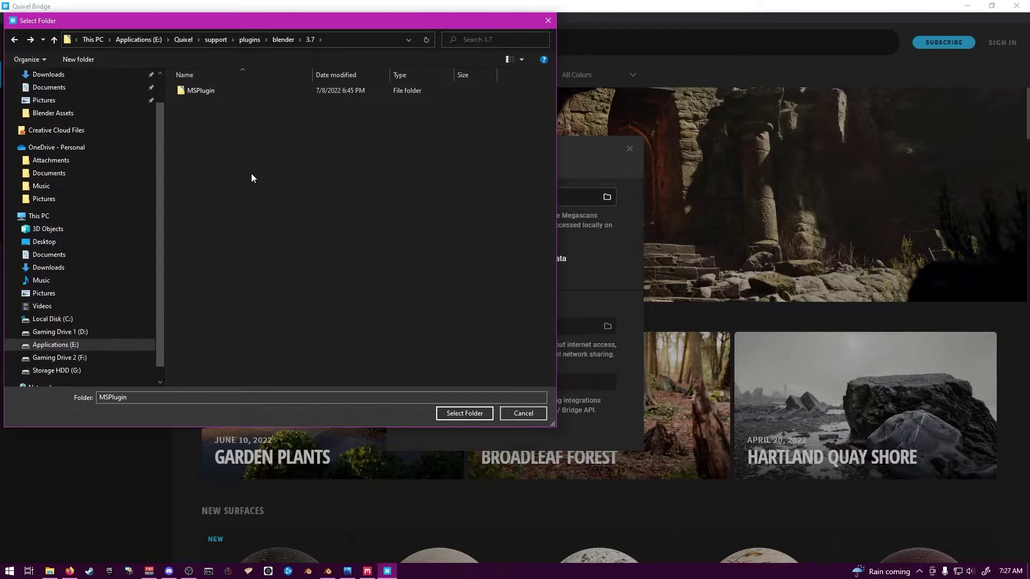
# Compress the MSPlugin folder into MSPlugin.zip with 7-Zip.
pyautogui.rightClick(195, 93)
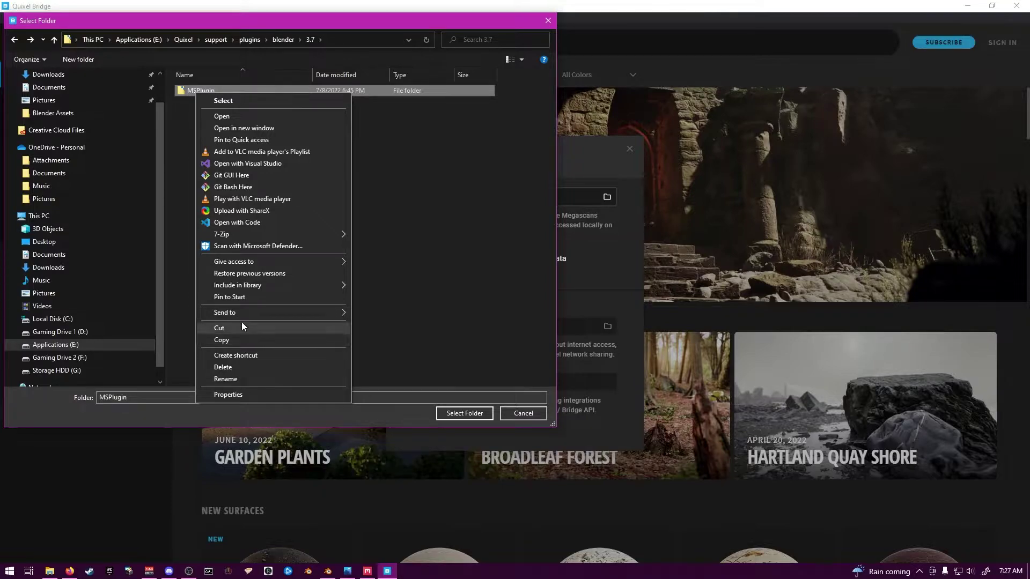
pyautogui.moveTo(242, 317)
pyautogui.moveTo(240, 239)
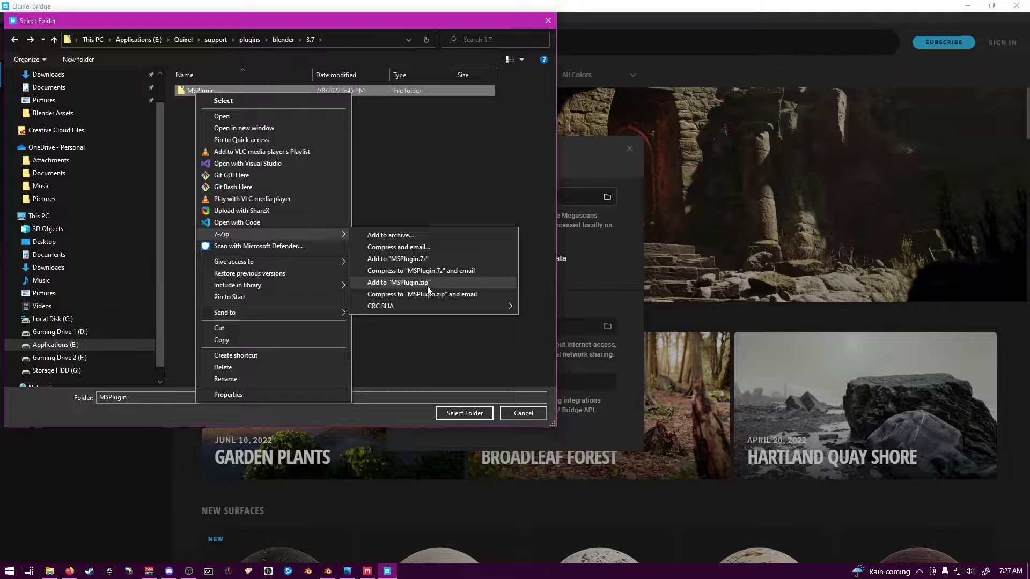
pyautogui.click(449, 284)
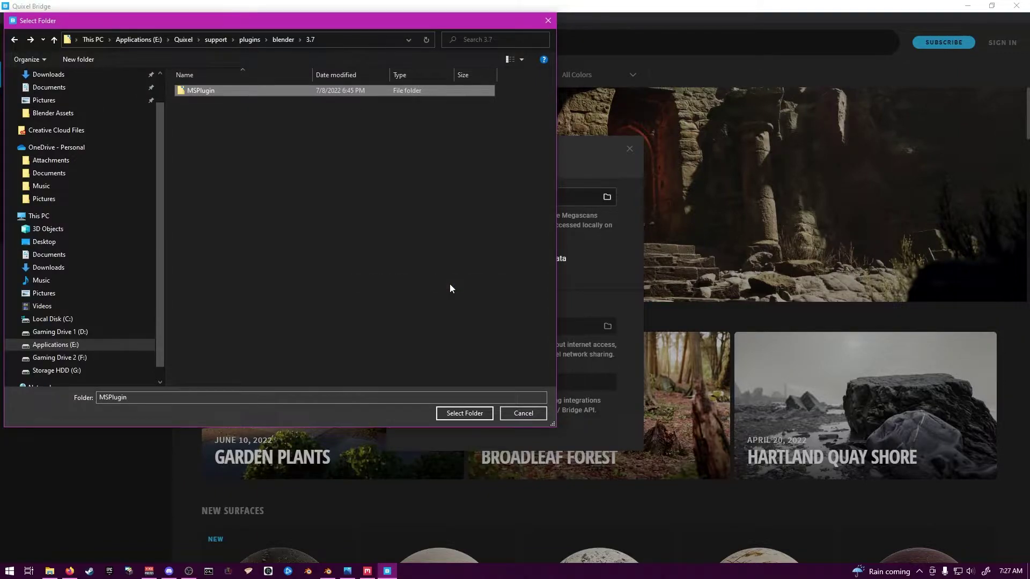
pyautogui.click(466, 416)
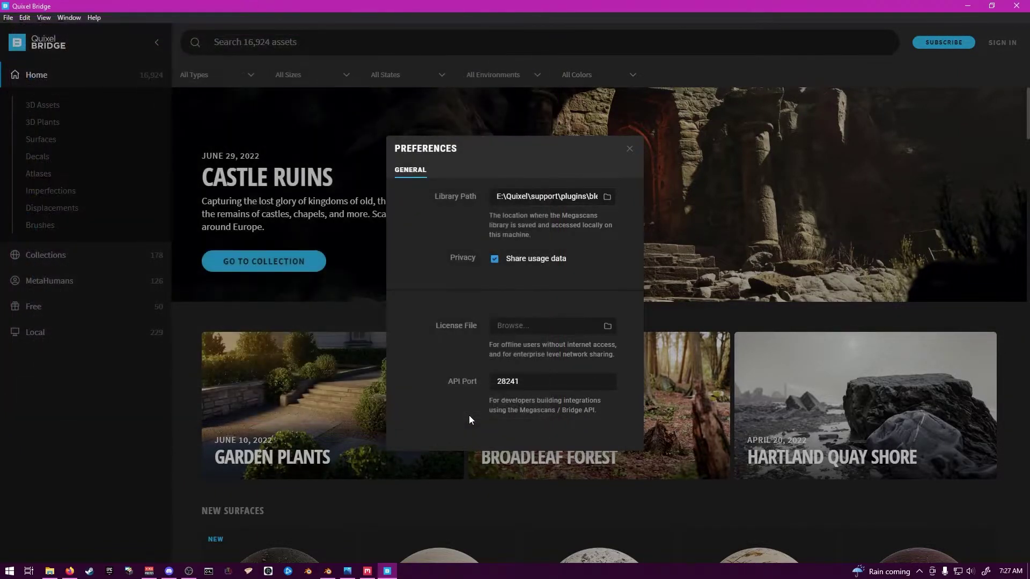
pyautogui.click(961, 5)
pyautogui.click(387, 571)
pyautogui.click(606, 197)
pyautogui.click(373, 241)
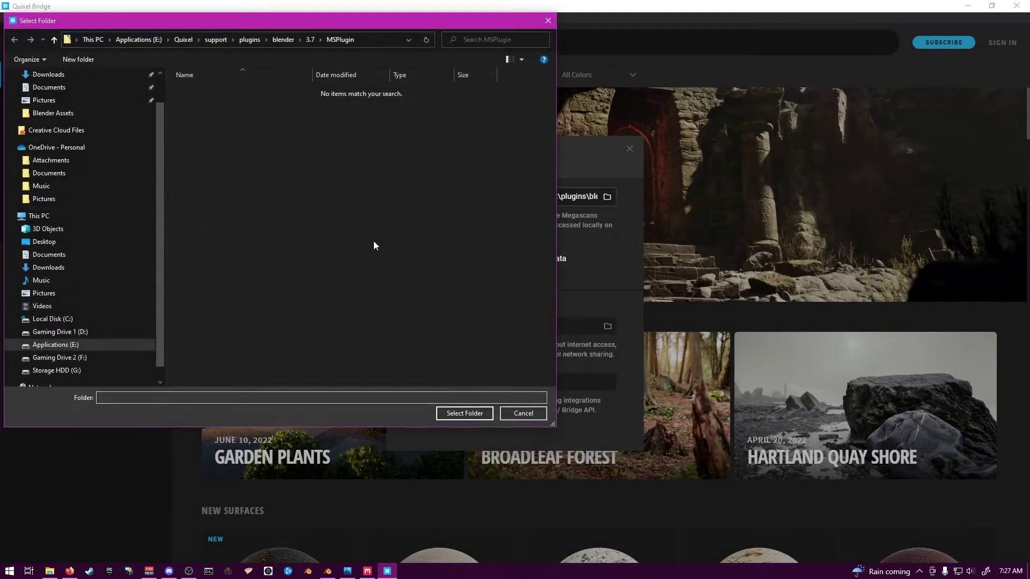
pyautogui.click(183, 39)
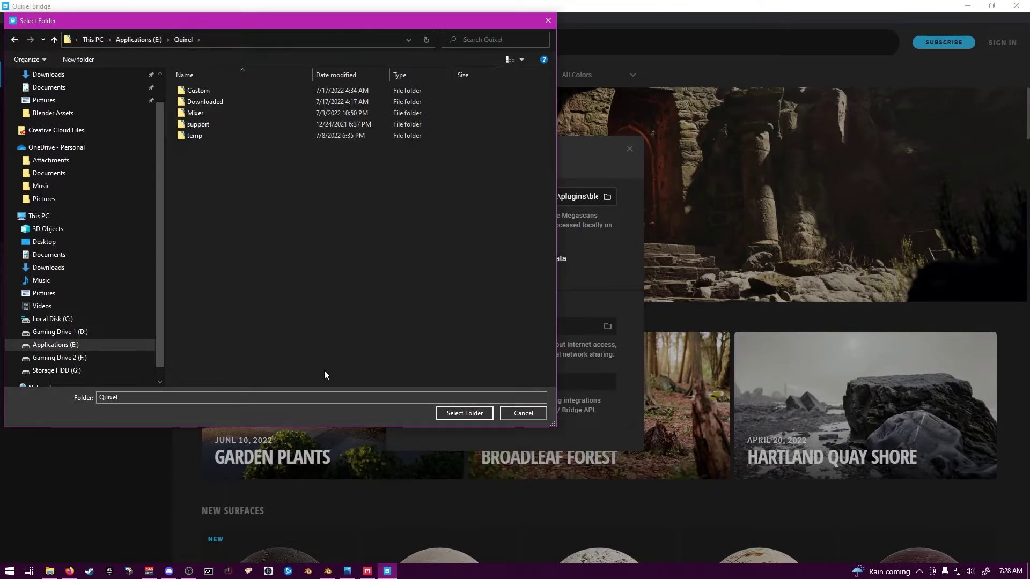
pyautogui.doubleClick(198, 125)
pyautogui.doubleClick(203, 91)
pyautogui.doubleClick(204, 91)
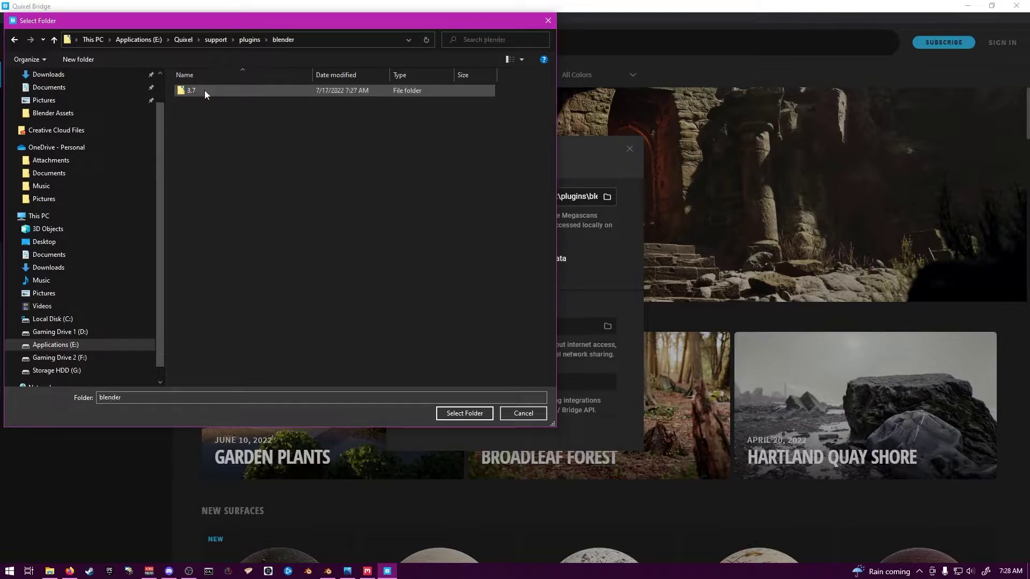
pyautogui.doubleClick(205, 90)
pyautogui.click(210, 92)
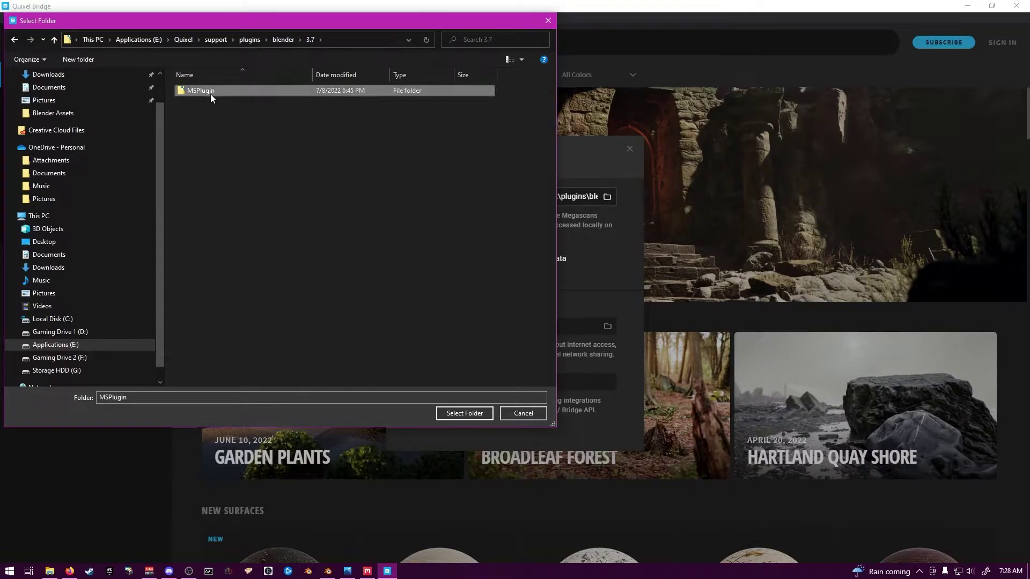
pyautogui.click(333, 43)
pyautogui.click(334, 43)
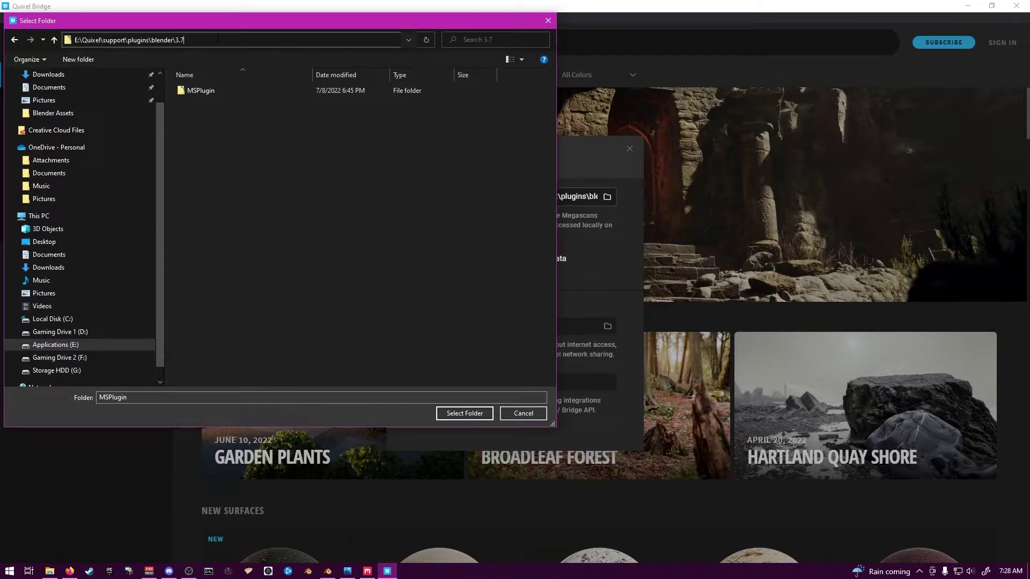
pyautogui.moveTo(217, 40); pyautogui.dragTo(77, 42)
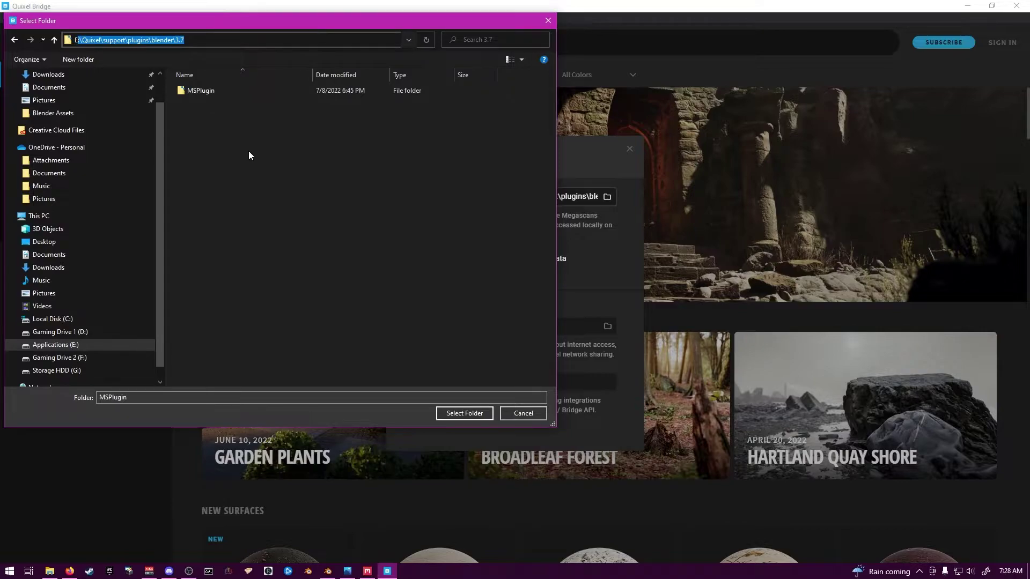
pyautogui.click(526, 416)
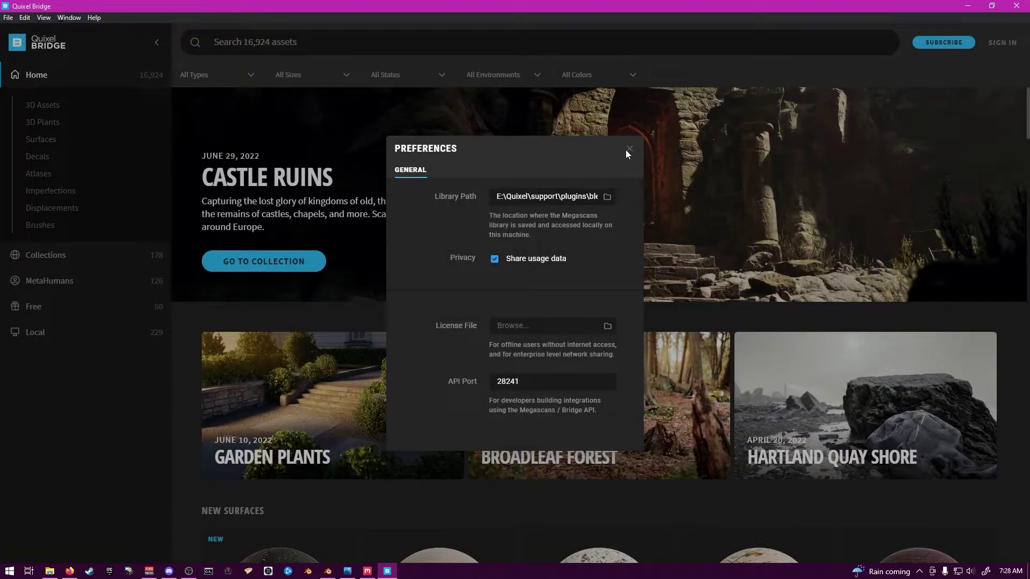
# Close Bridge's preferences and Quixel Bridge, then bring Blender forward.
pyautogui.click(629, 149)
pyautogui.click(967, 6)
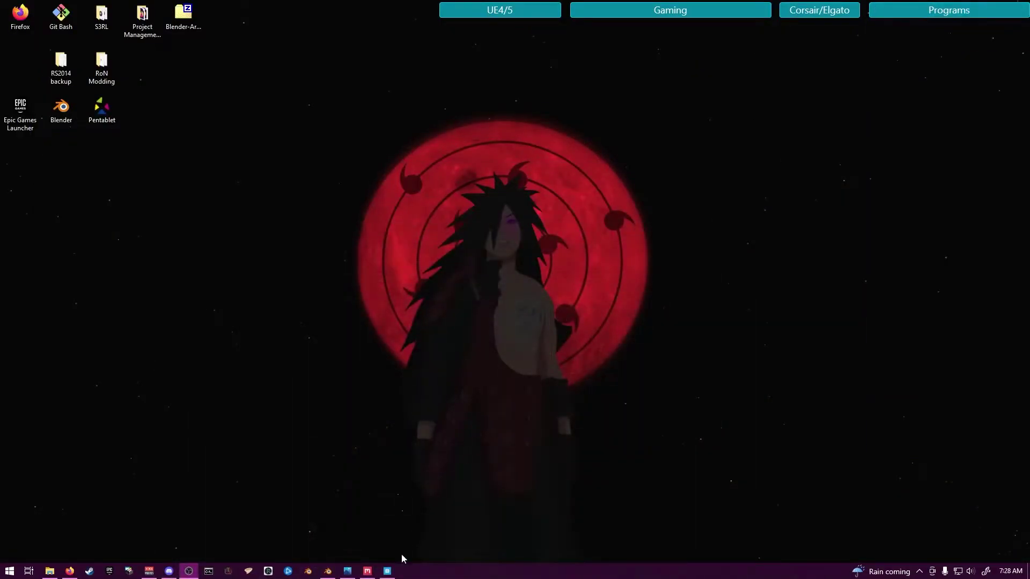
pyautogui.click(388, 571)
pyautogui.click(1017, 5)
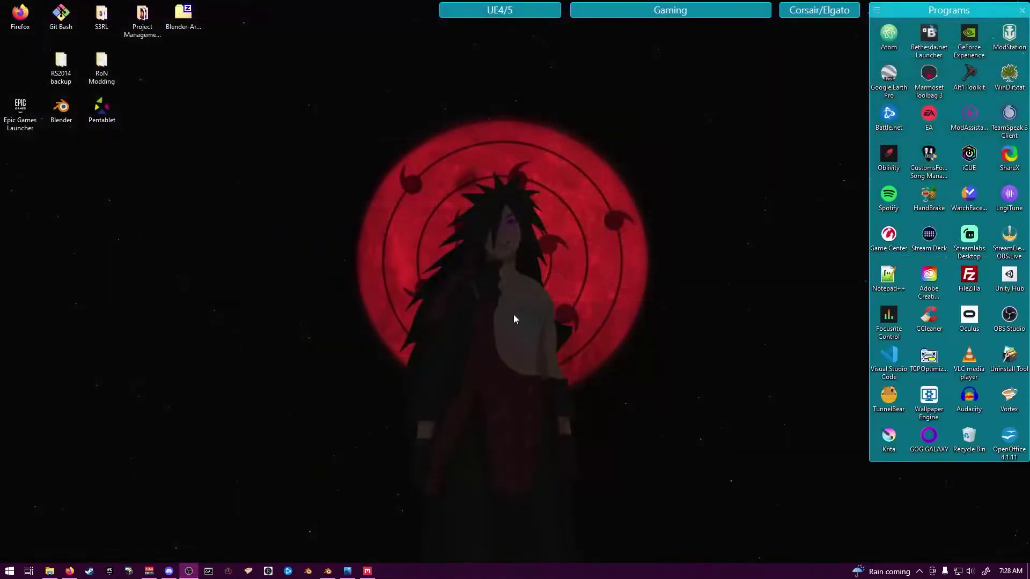
pyautogui.click(327, 570)
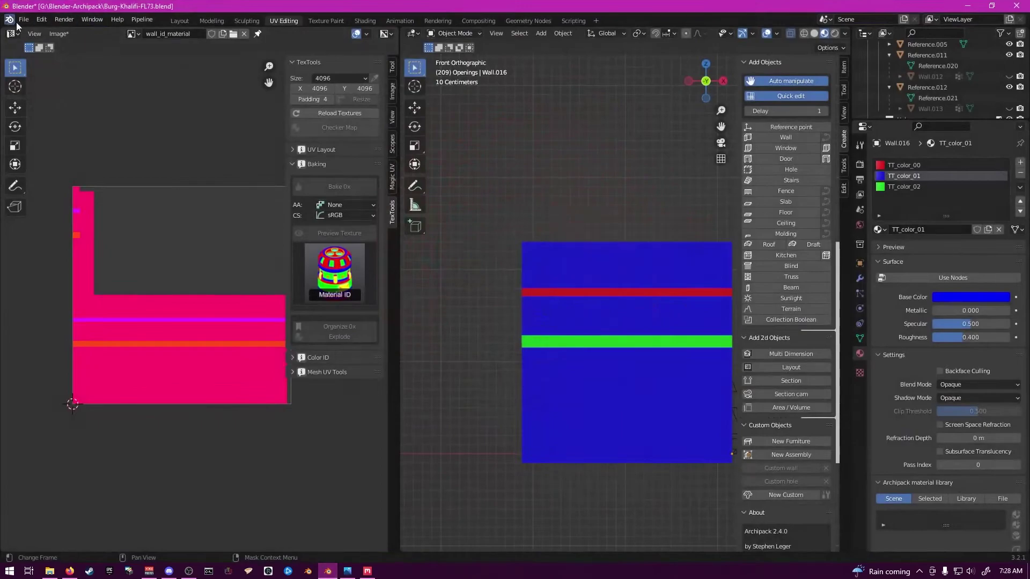
# Open Blender's Preferences on the Add-ons page and enlarge the window.
pyautogui.click(44, 19)
pyautogui.click(51, 172)
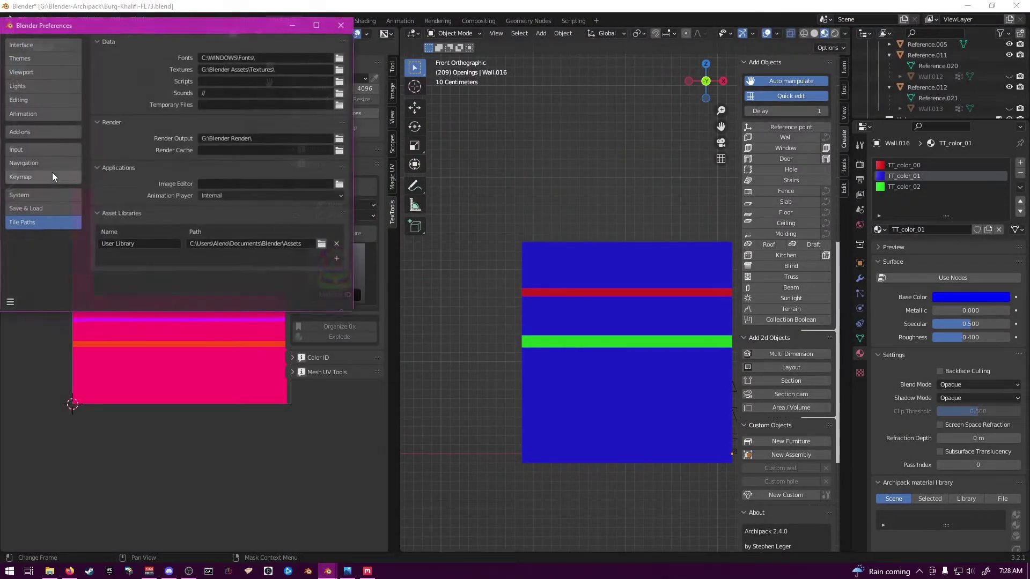
pyautogui.click(22, 130)
pyautogui.moveTo(247, 5); pyautogui.dragTo(483, 152)
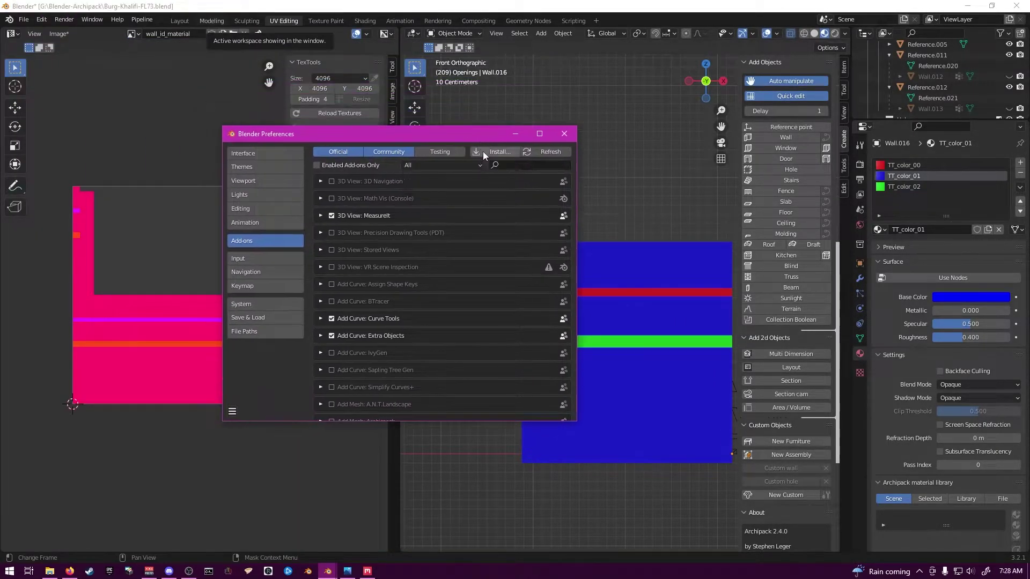
# Start an add-on install and paste the Quixel plugin folder path into the path field.
pyautogui.click(483, 152)
pyautogui.click(407, 137)
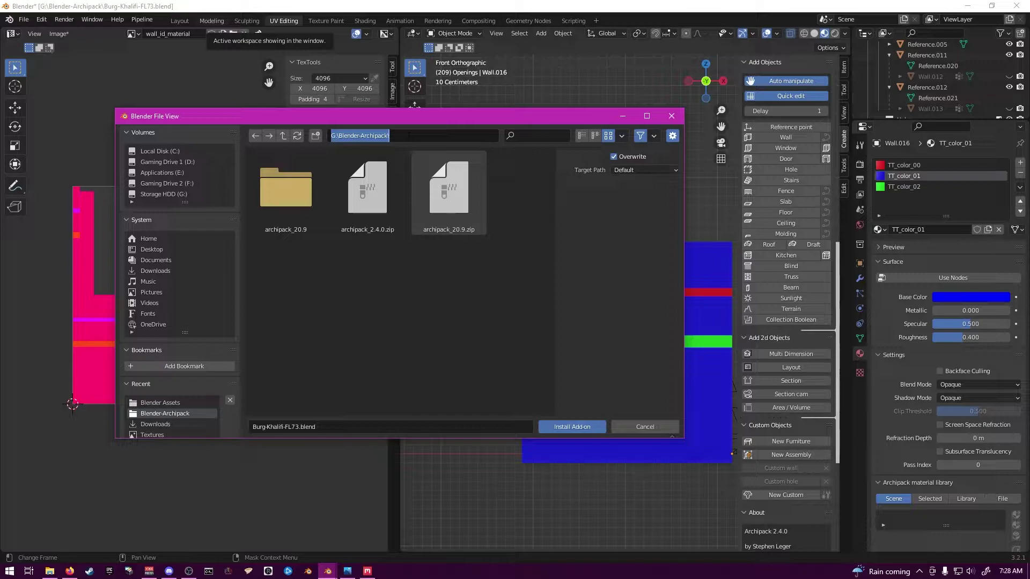
pyautogui.hotkey('ctrl', 'v')
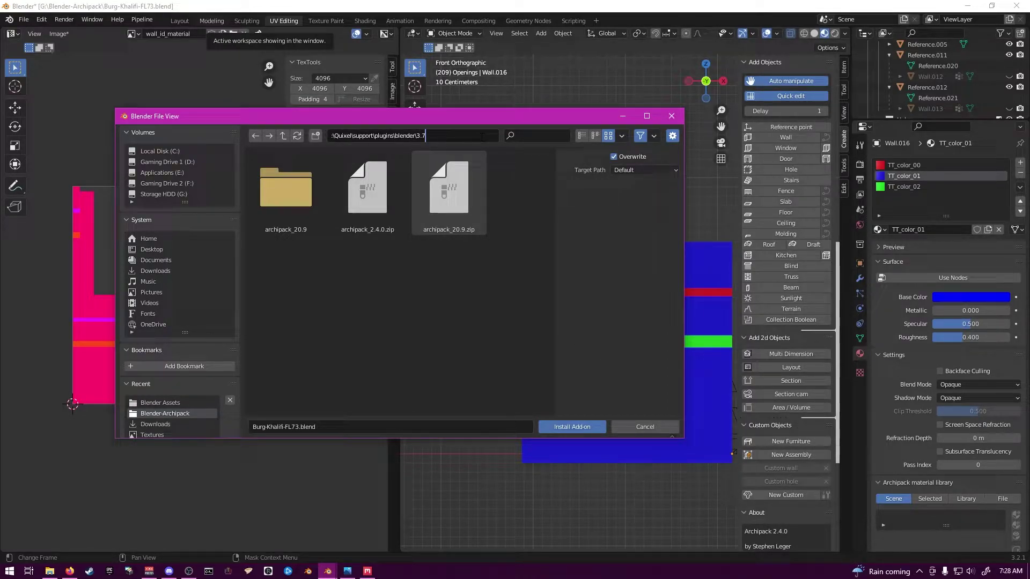
pyautogui.press('Return')
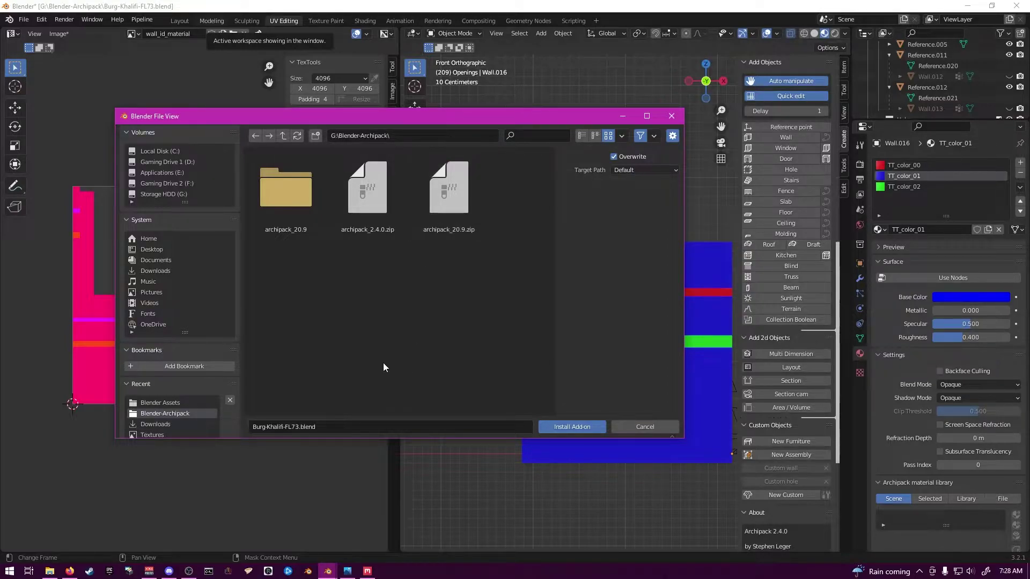
pyautogui.click(390, 136)
pyautogui.write(':\\Quixel\\support\\plugins\\blender\\3.7')
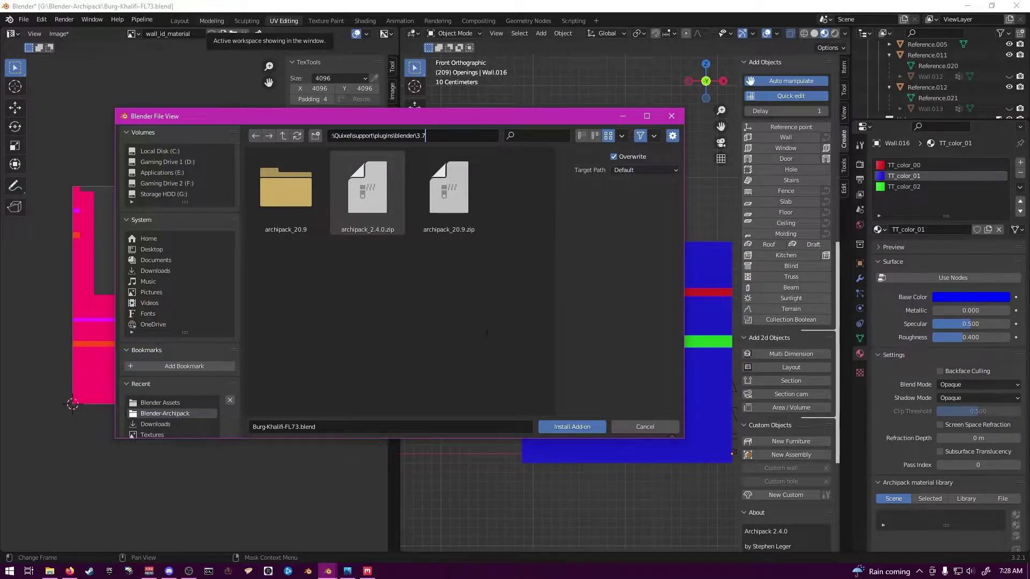
pyautogui.press('Return')
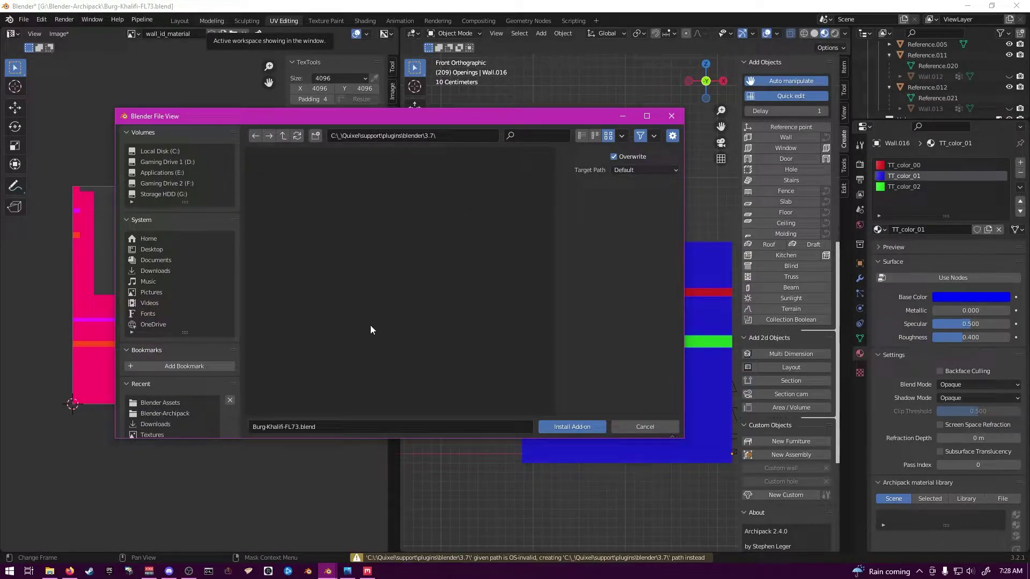
# Fix the invalid path by replacing the C:\ drive prefix with E.
pyautogui.click(448, 136)
pyautogui.click(341, 136)
pyautogui.hotkey('ctrl', 'a')
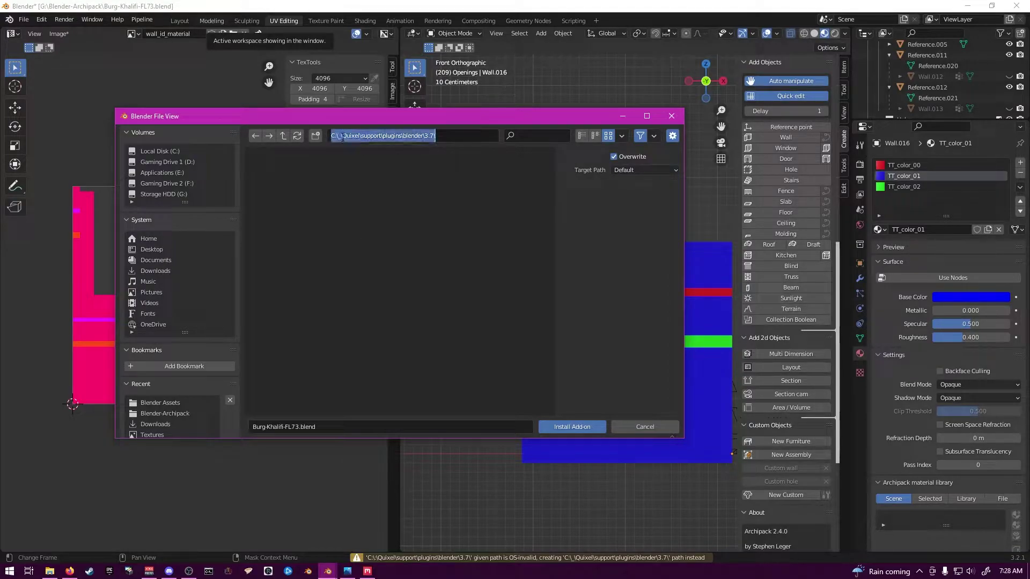
pyautogui.click(439, 136)
pyautogui.hotkey('ctrl', 'a')
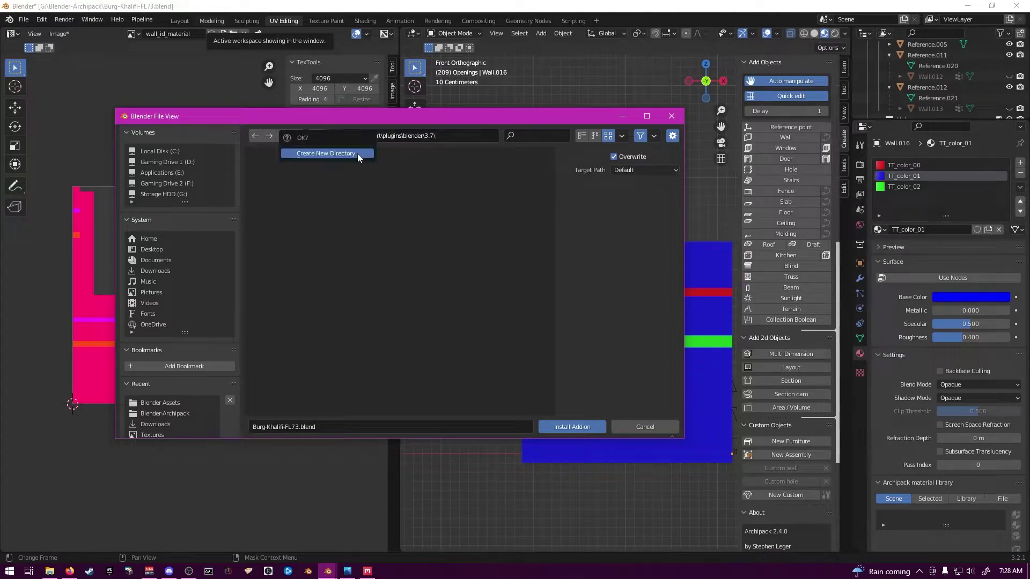
pyautogui.press('Return')
pyautogui.click(344, 140)
pyautogui.hotkey('ctrl', 'c')
pyautogui.click(345, 140)
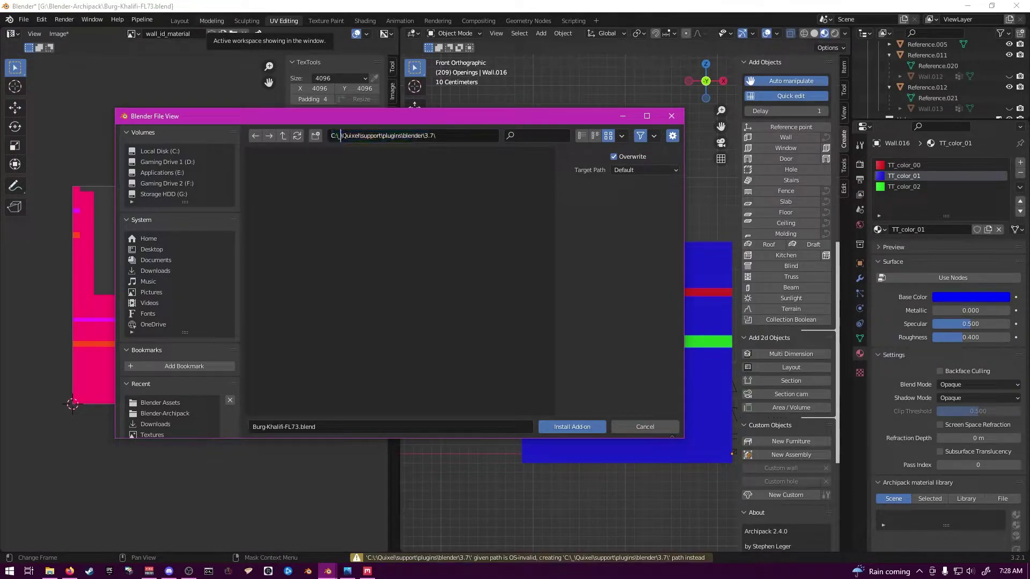
pyautogui.hotkey('shift', 'Home')
pyautogui.write('E')
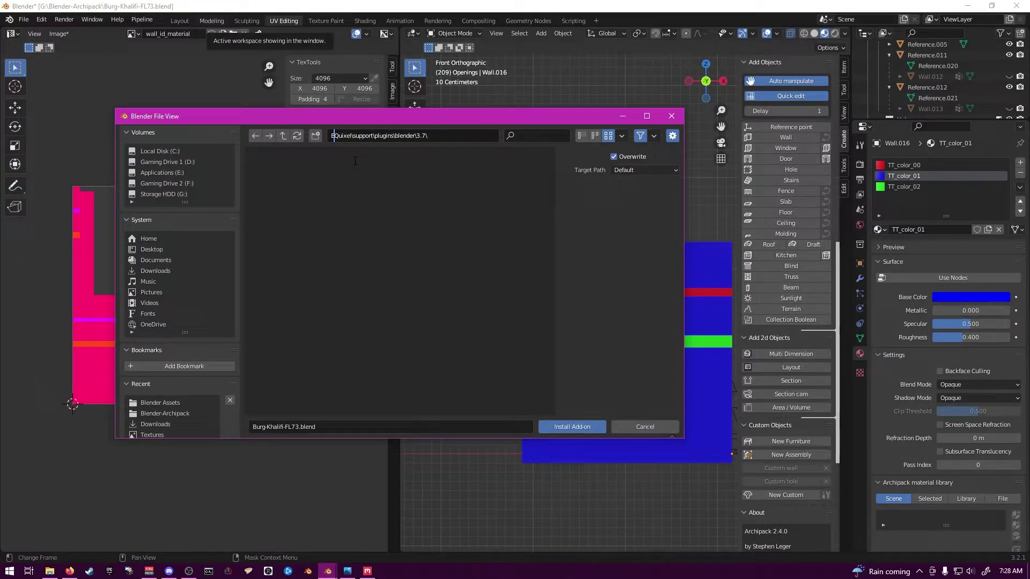
pyautogui.press('Return')
# Go to E:\Quixel\support\plugins\blender\3.7 and install MSPlugin.zip as an add-on.
pyautogui.click(158, 173)
pyautogui.click(344, 136)
pyautogui.hotkey('ctrl', 'v')
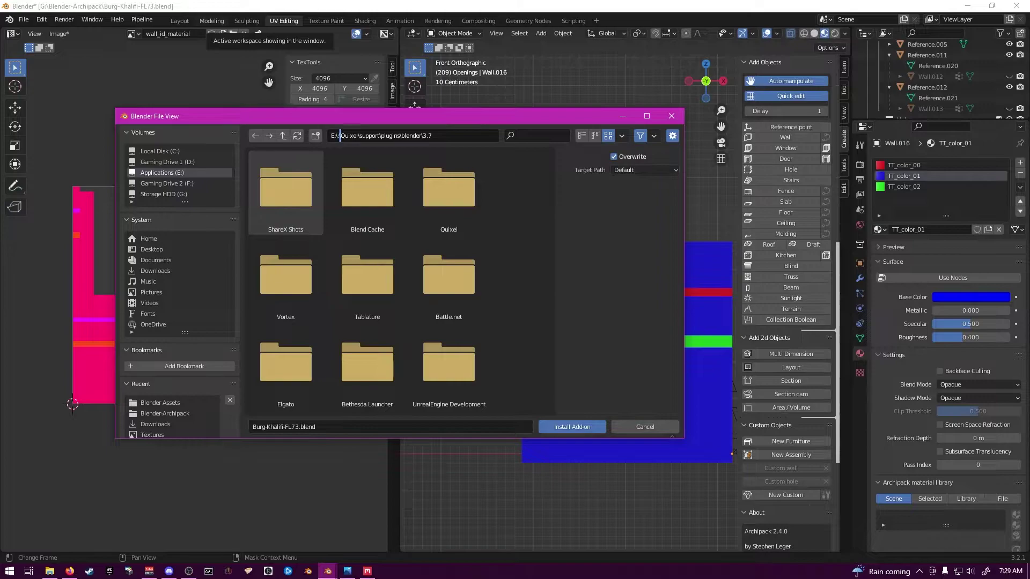
pyautogui.press('Delete')
pyautogui.press('Delete')
pyautogui.press('Return')
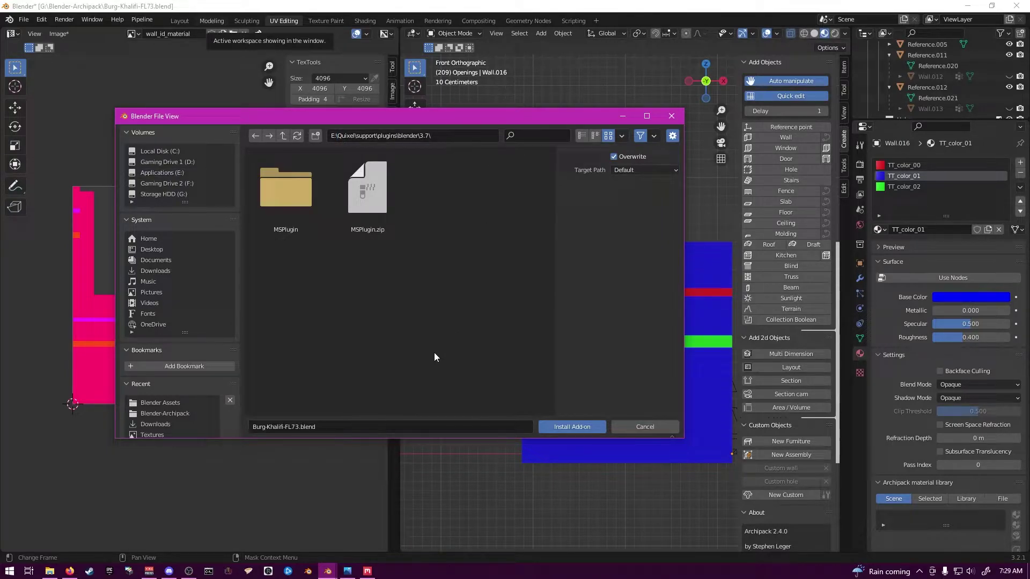
pyautogui.click(382, 197)
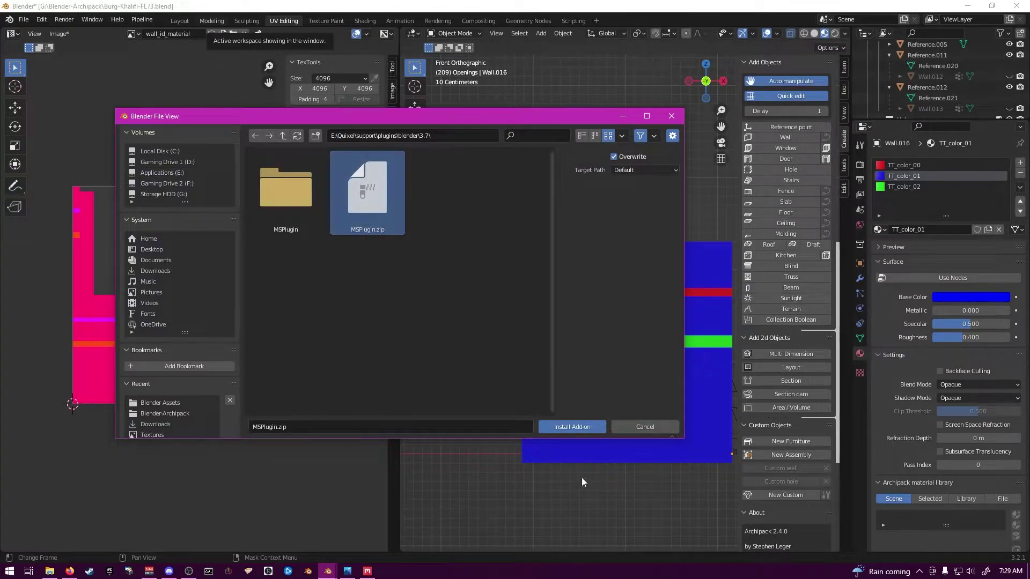
pyautogui.click(572, 426)
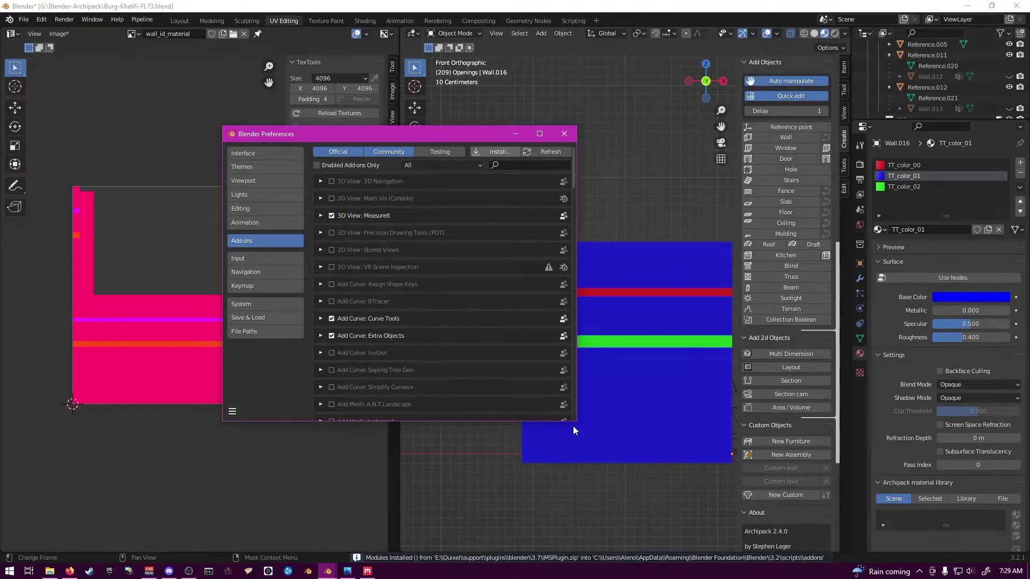
# Search add-ons for 'quixel', expand Megascans Plugin, then close Preferences and minimize Blender.
pyautogui.click(509, 166)
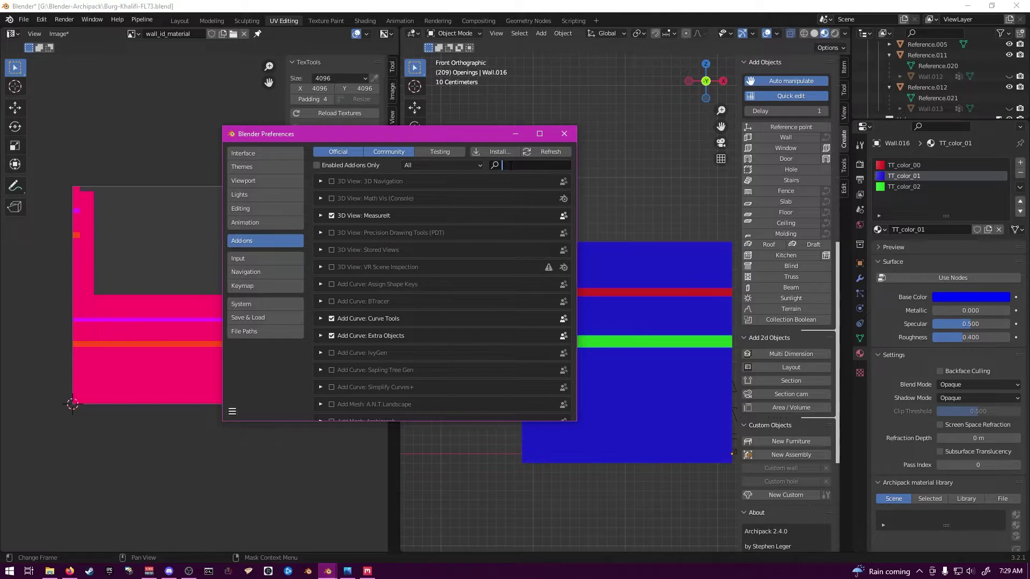
pyautogui.write('quixel')
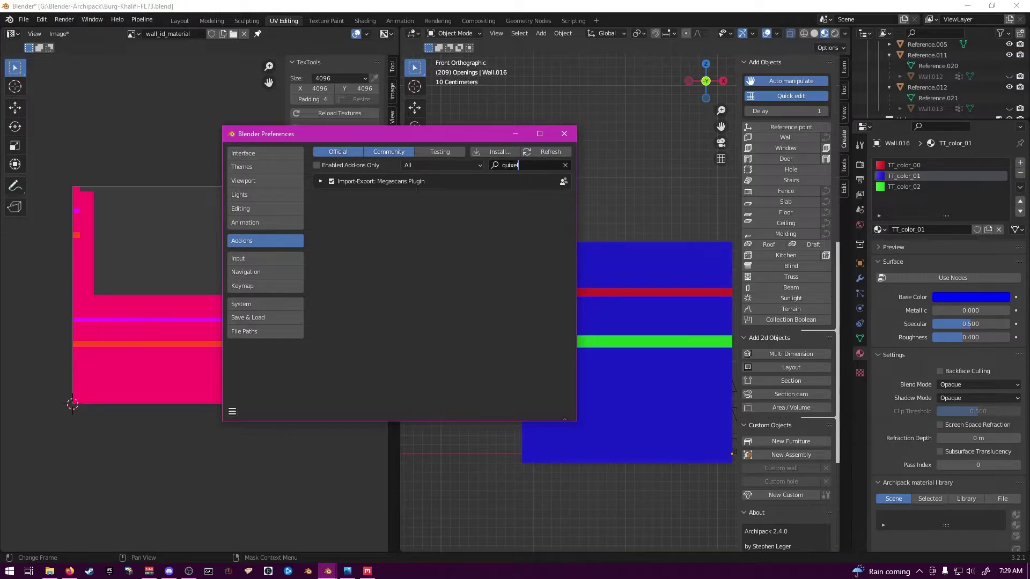
pyautogui.click(321, 182)
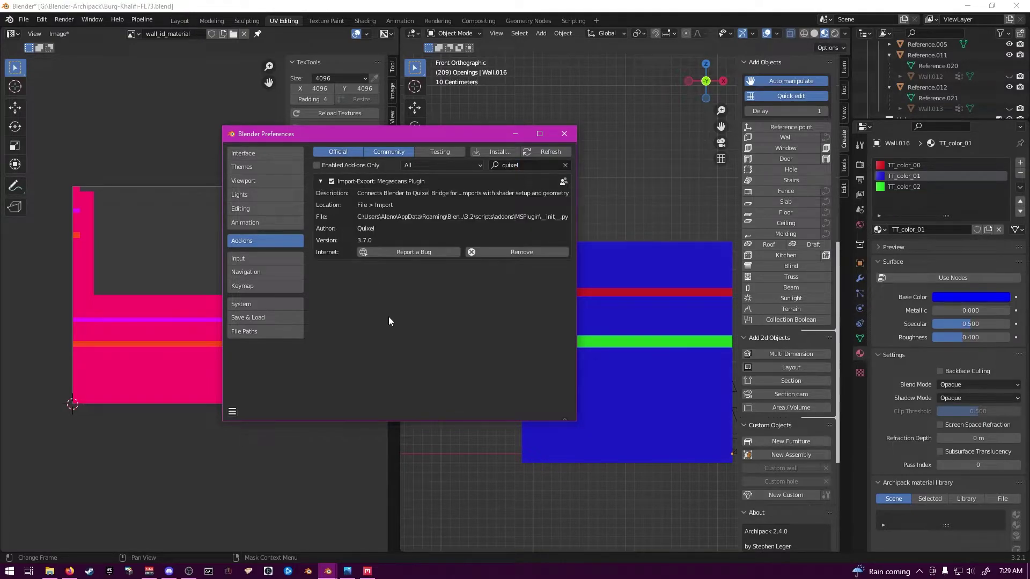
pyautogui.click(564, 133)
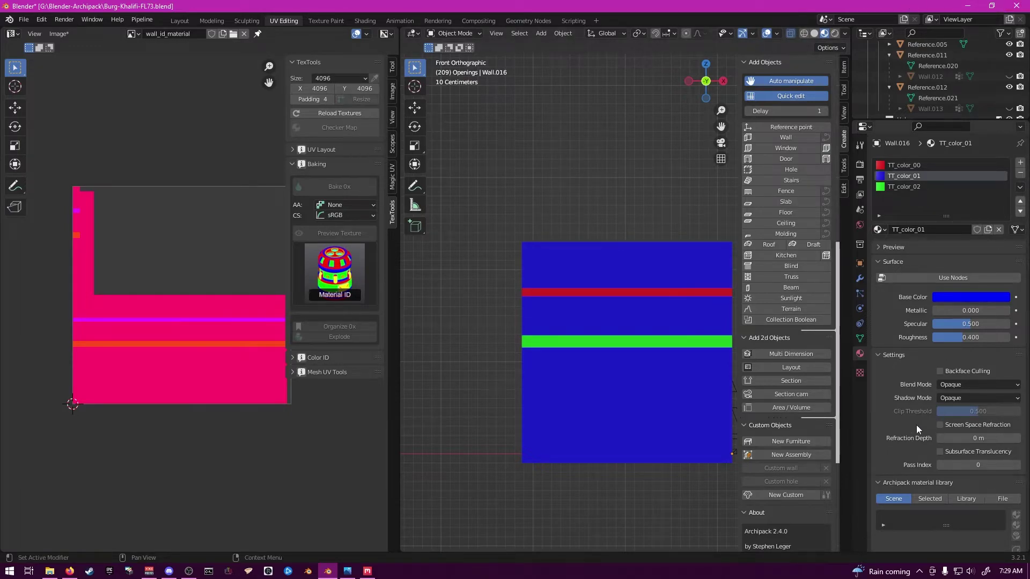
pyautogui.click(967, 6)
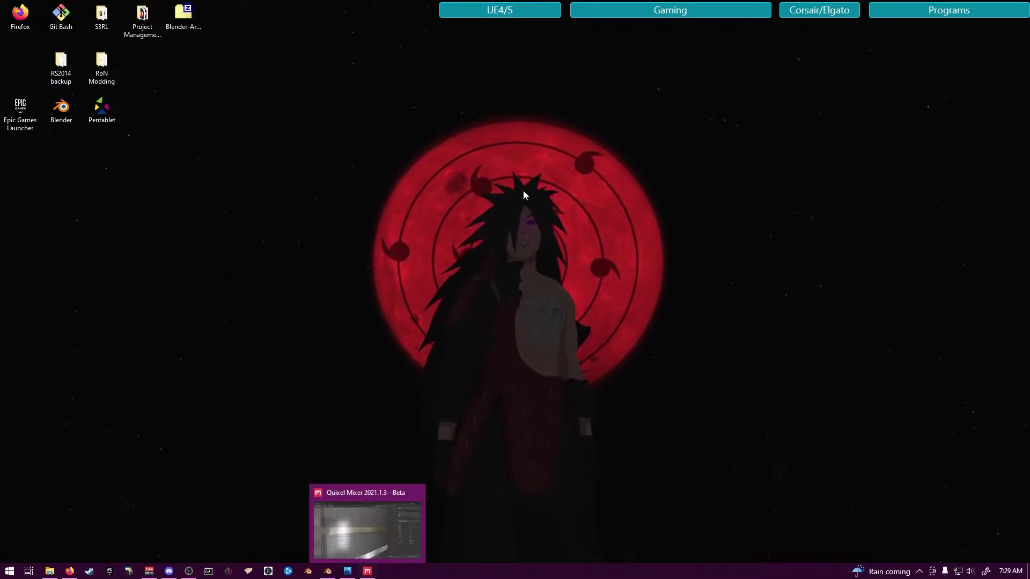
# Launch Quixel Bridge from the desktop and let its Home page load.
pyautogui.moveTo(655, 3)
pyautogui.moveTo(515, 10)
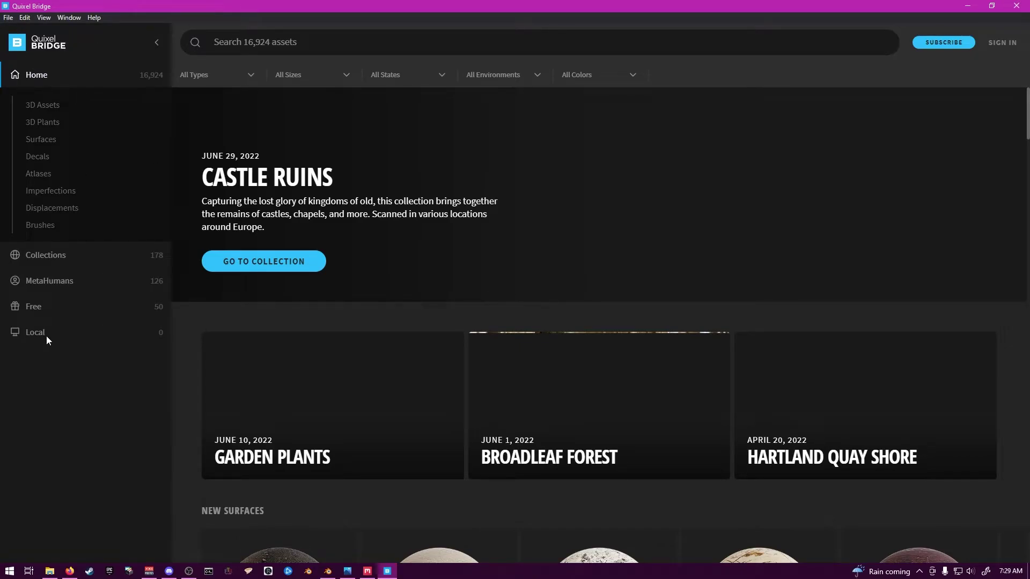
# Look through the Local, settings menu and Collections views in Bridge.
pyautogui.click(33, 328)
pyautogui.click(25, 19)
pyautogui.click(275, 27)
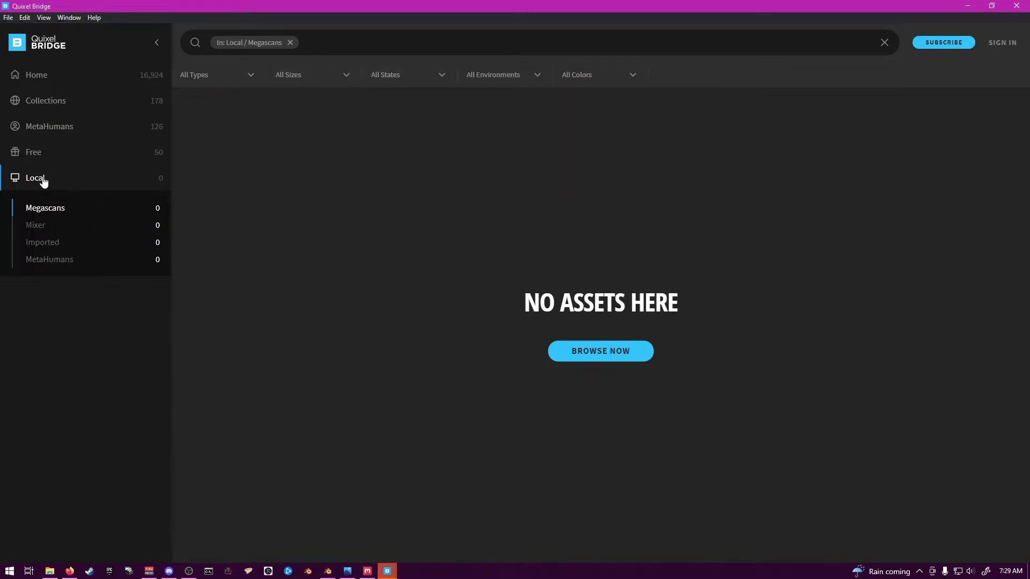
pyautogui.click(41, 102)
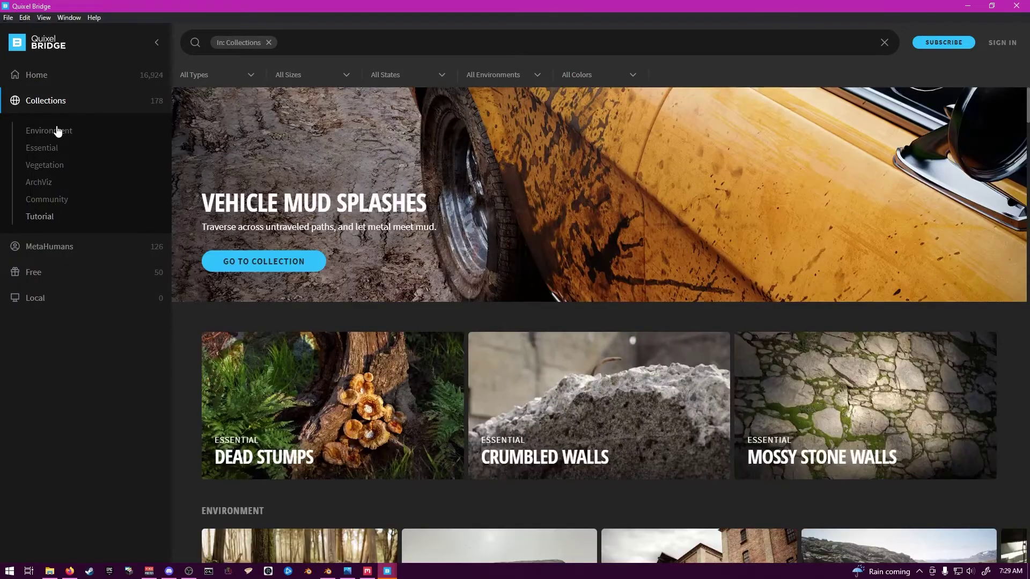
pyautogui.click(38, 77)
# Browse Surfaces > Asphalt > Fine and open the Fine Asphalt details.
pyautogui.click(40, 140)
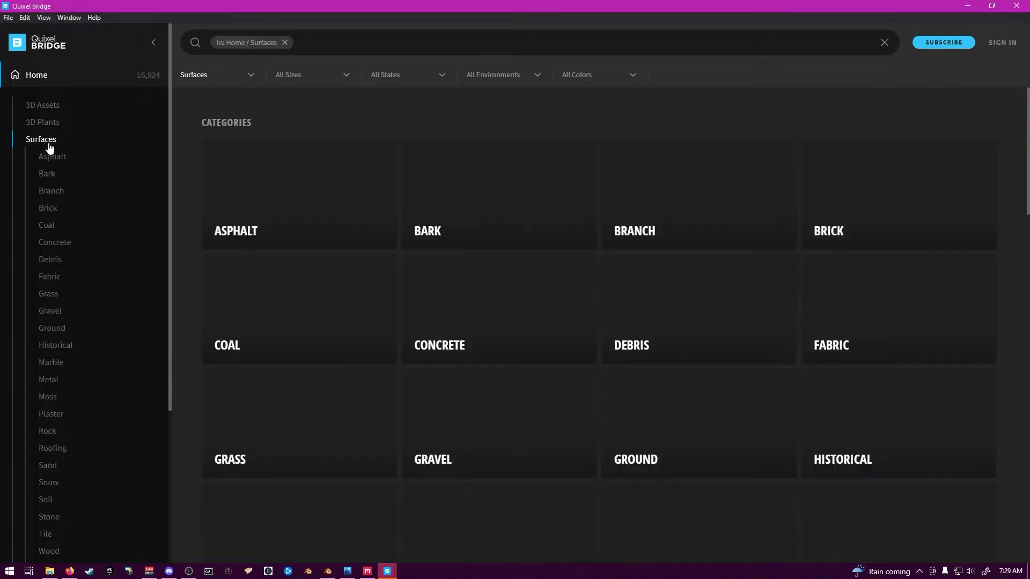
pyautogui.click(291, 191)
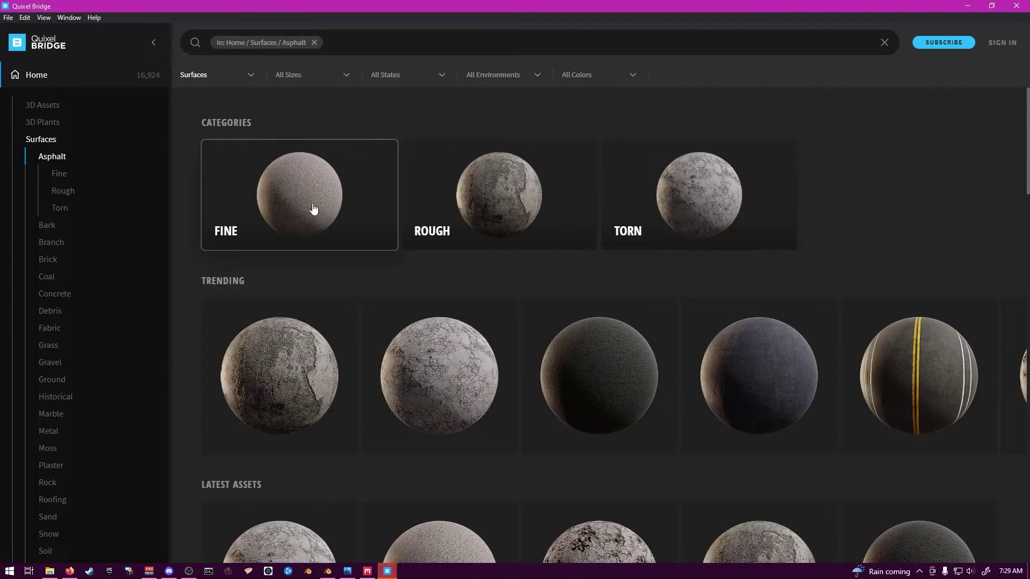
pyautogui.click(302, 195)
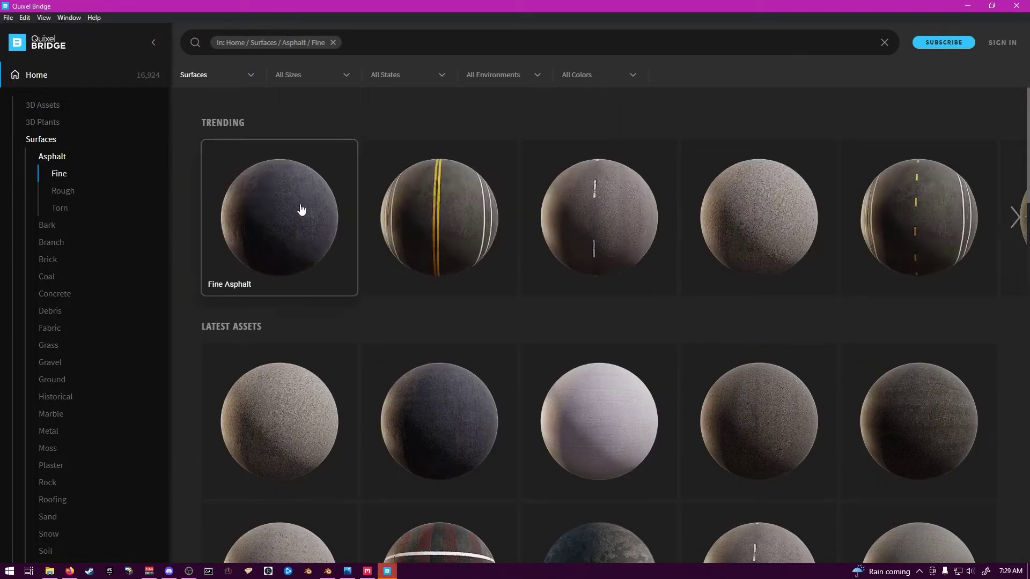
pyautogui.click(265, 227)
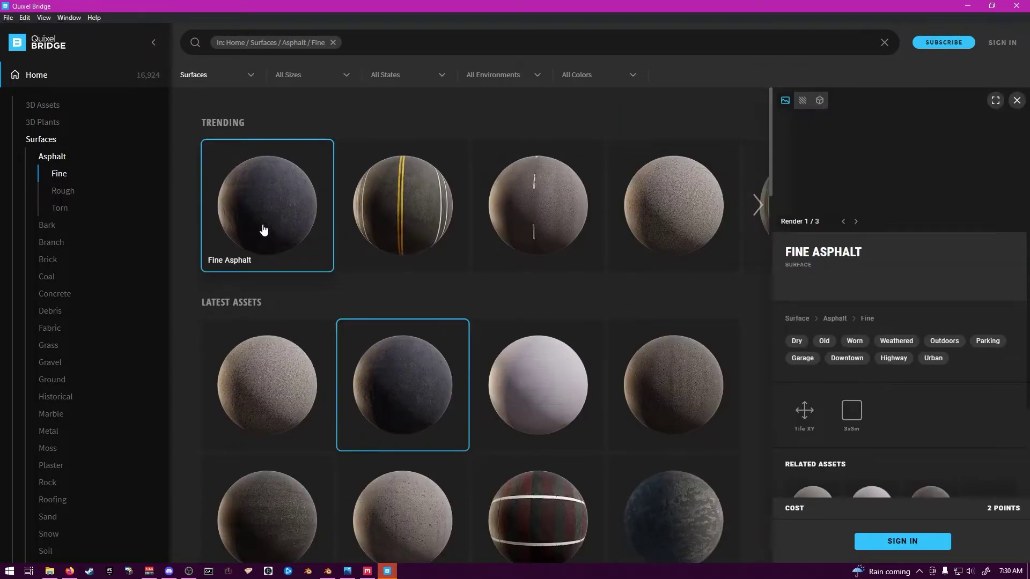
# Sign in with Epic Games, download Fine Asphalt at 2K Resolution, and check Downloads.
pyautogui.click(903, 542)
pyautogui.click(517, 179)
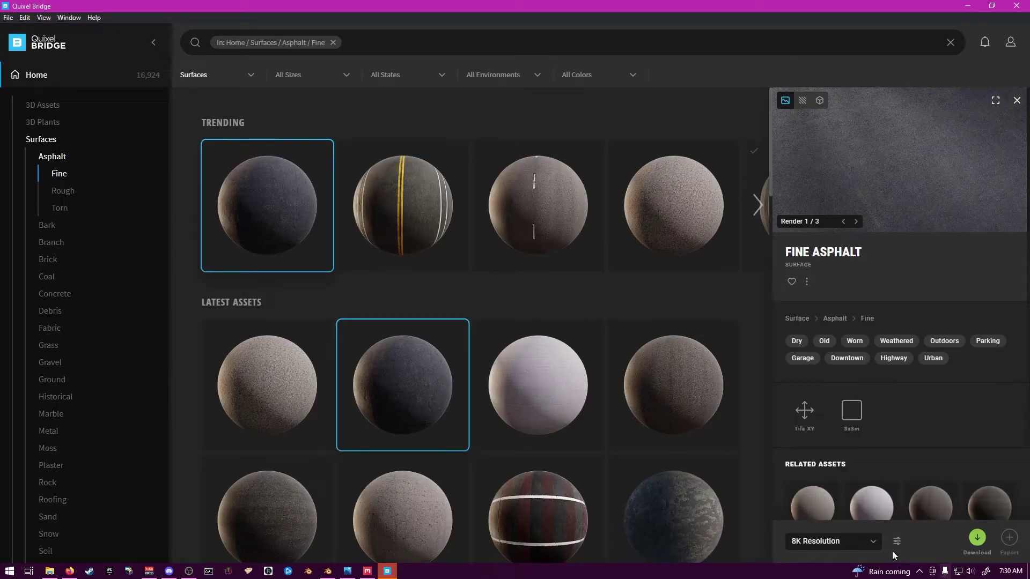
pyautogui.click(870, 542)
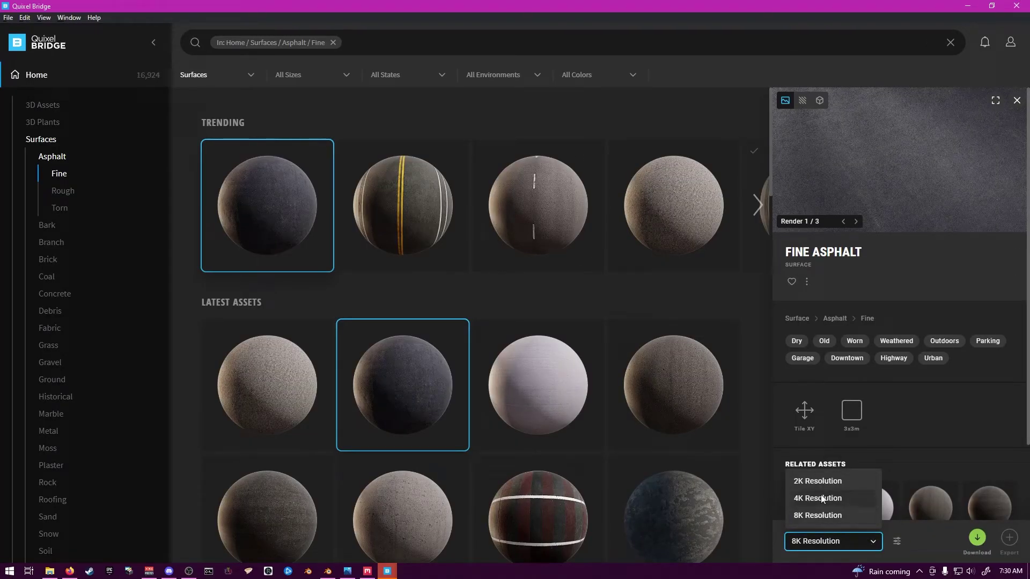
pyautogui.click(817, 484)
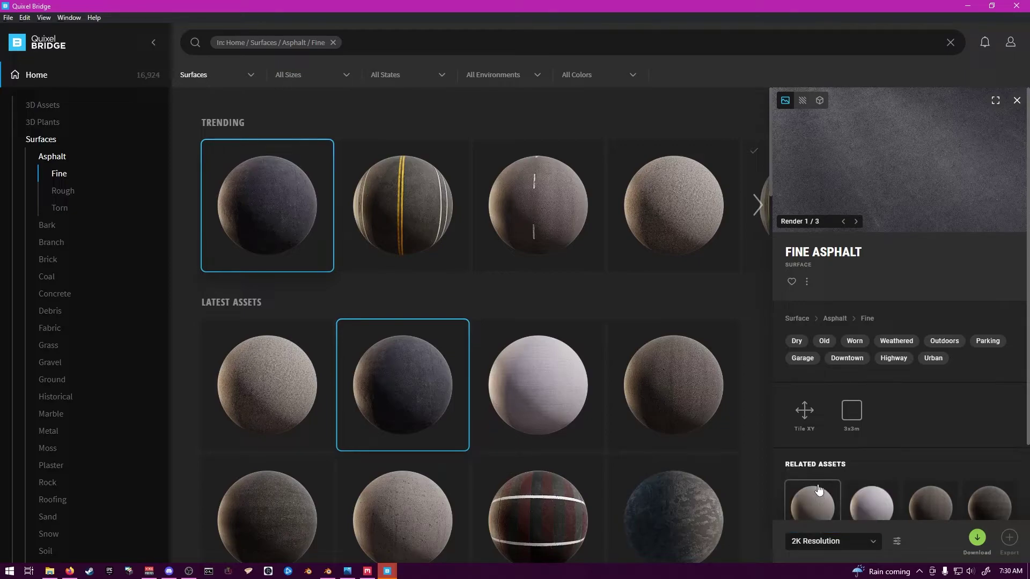
pyautogui.click(977, 537)
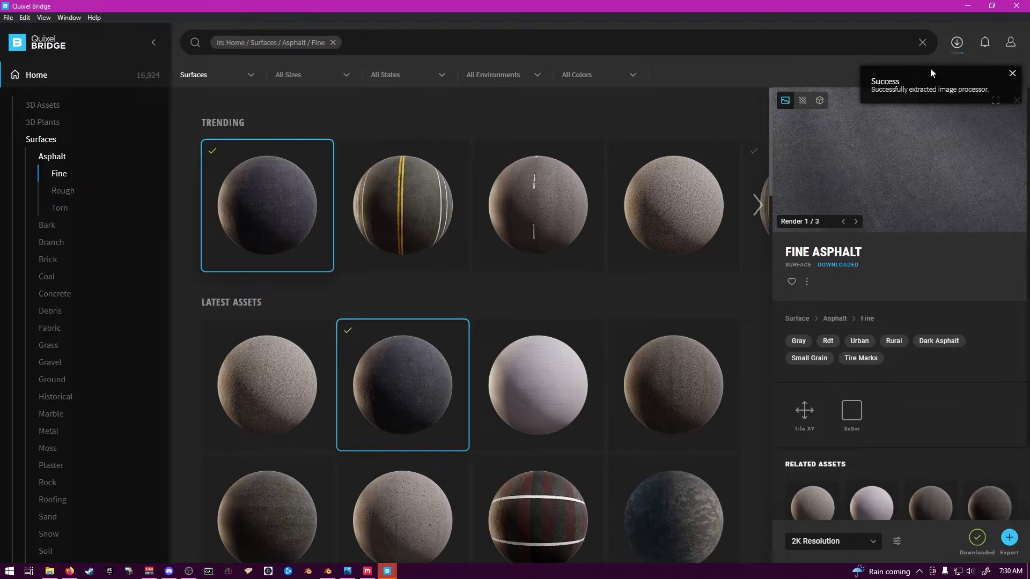
pyautogui.click(957, 47)
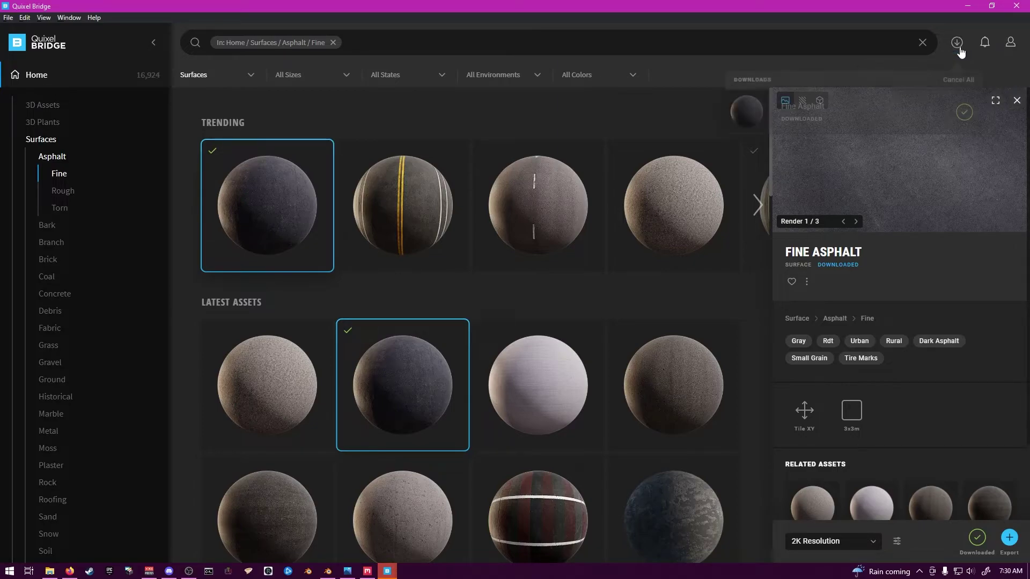
# Close the downloads list and open Edit > Export Settings.
pyautogui.click(950, 285)
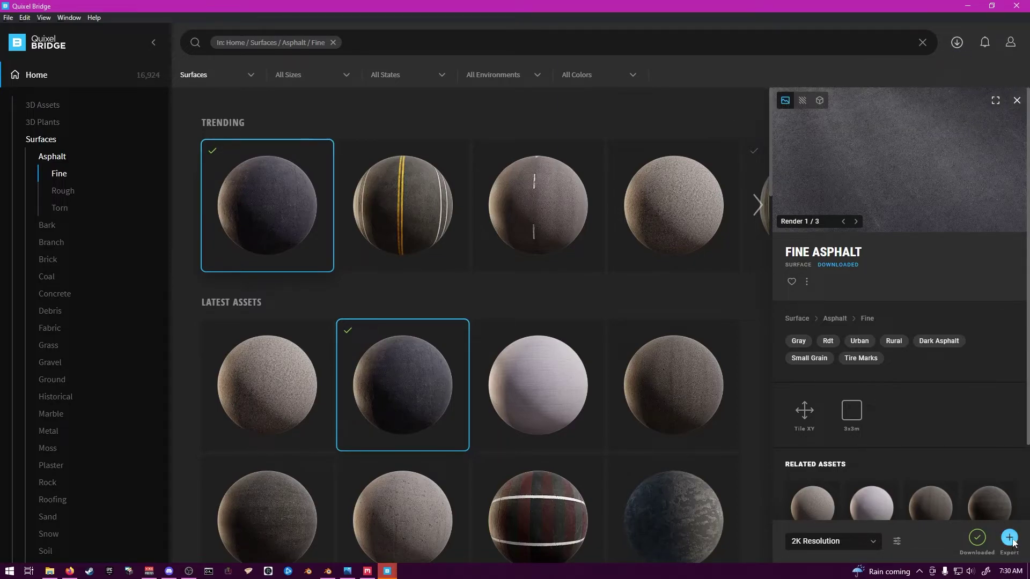
pyautogui.scroll(-3, 950, 426)
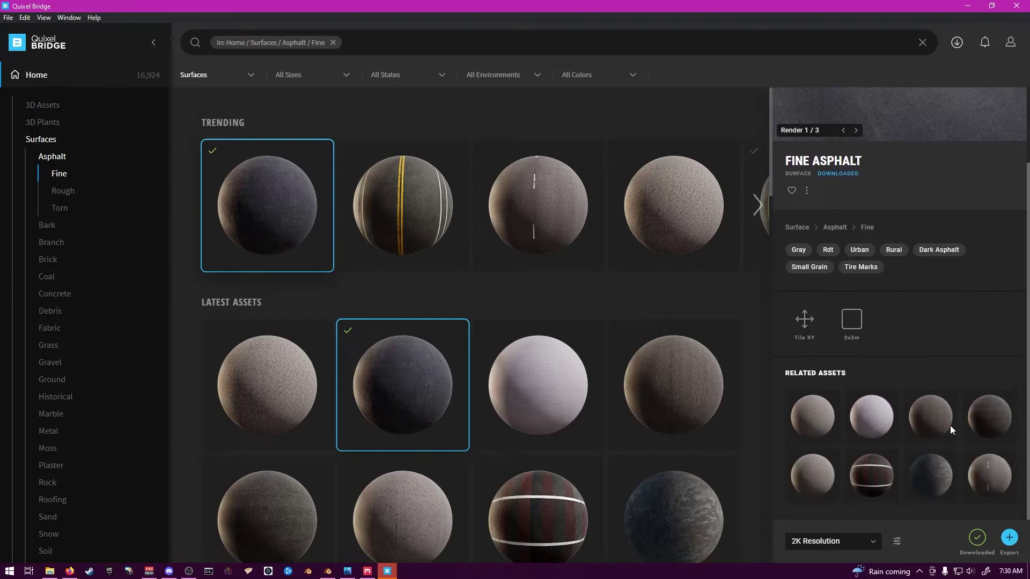
pyautogui.scroll(3, 947, 414)
pyautogui.click(25, 18)
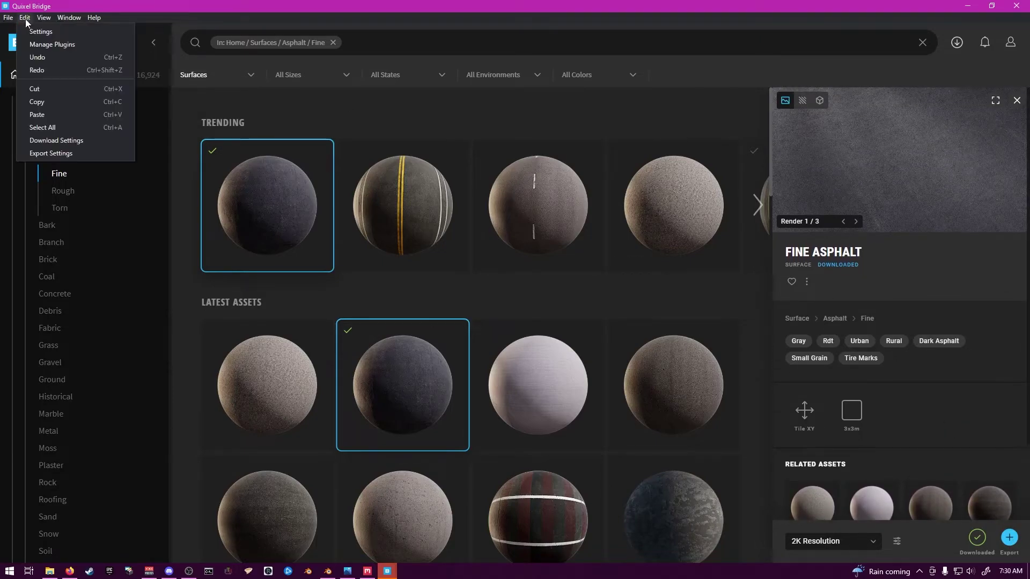
pyautogui.click(56, 152)
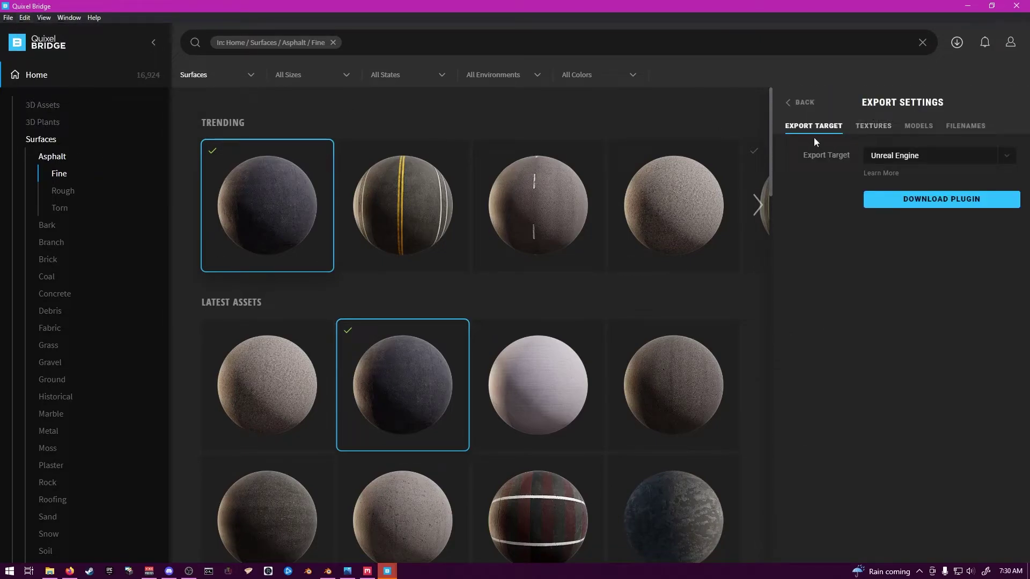
# Review the Textures and Models tabs, then set the Export Target to Blender.
pyautogui.click(873, 125)
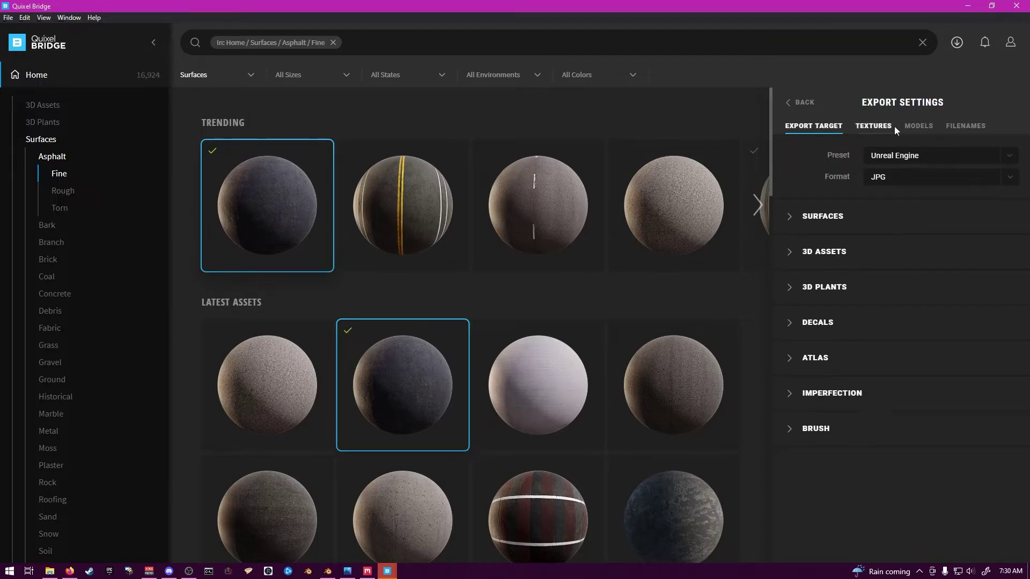
pyautogui.click(918, 125)
pyautogui.click(873, 125)
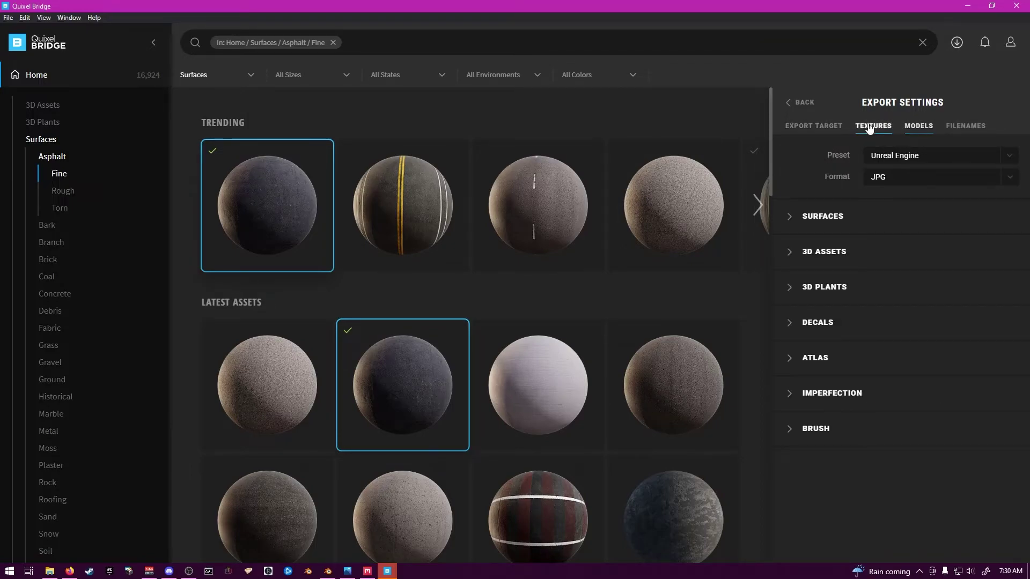
pyautogui.click(814, 126)
pyautogui.click(921, 159)
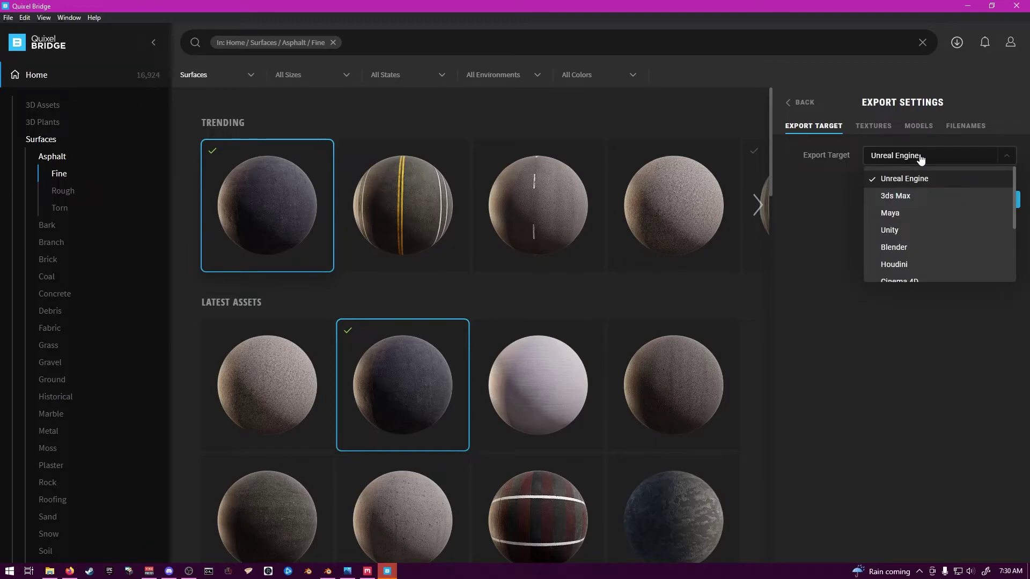
pyautogui.click(912, 246)
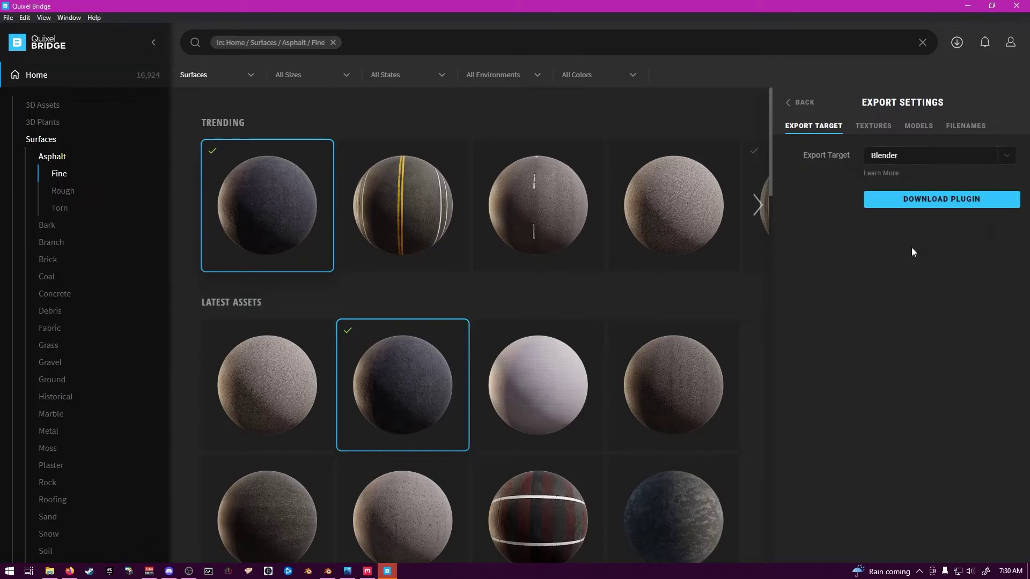
pyautogui.click(873, 125)
# Set the texture export format to EXR, keep FBX for models, and review filename settings.
pyautogui.click(879, 186)
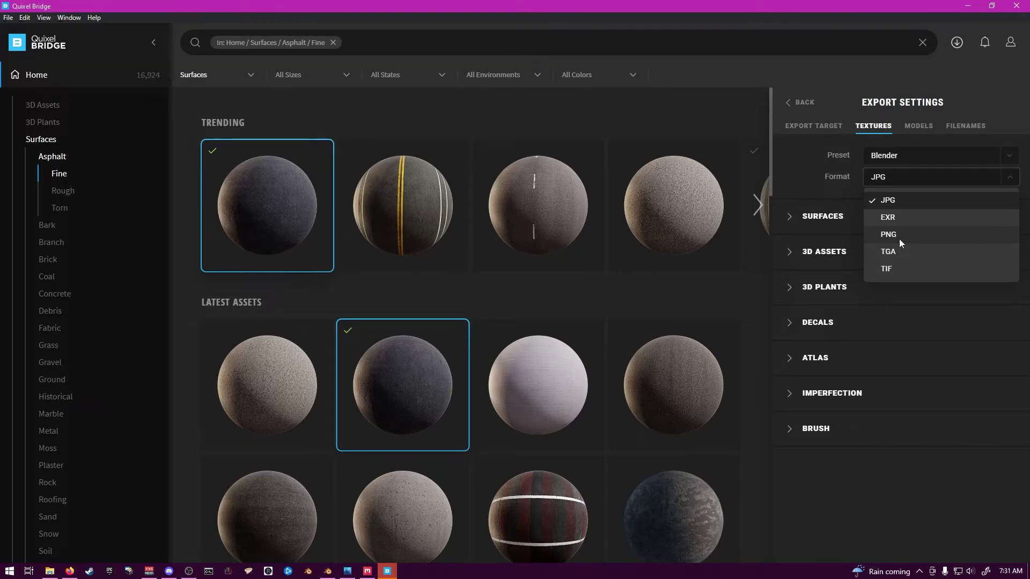
pyautogui.click(891, 220)
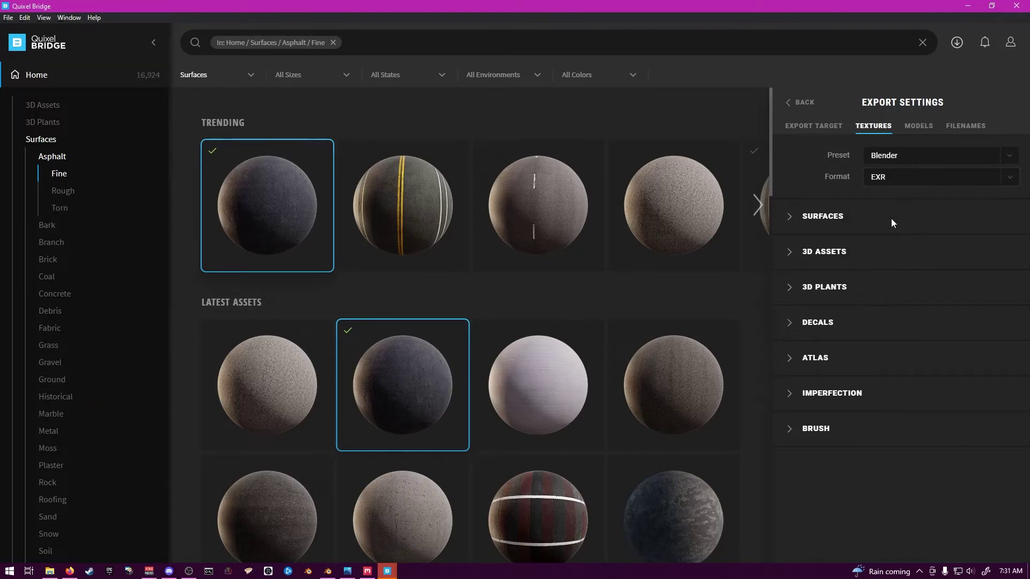
pyautogui.click(912, 129)
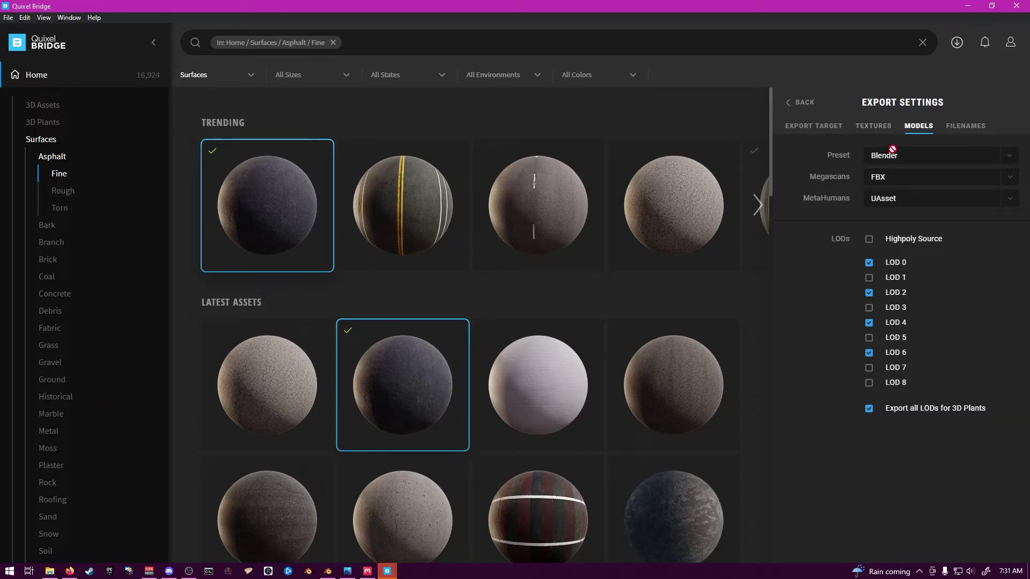
pyautogui.click(911, 181)
pyautogui.click(911, 180)
pyautogui.click(960, 129)
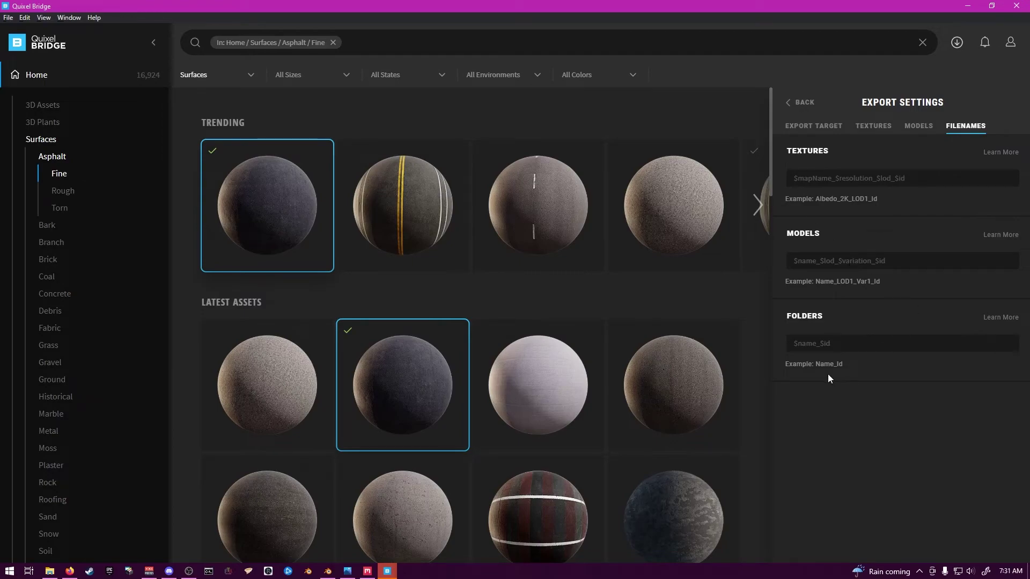
# Download and install the Blender exporter plugin under Export Target.
pyautogui.click(829, 128)
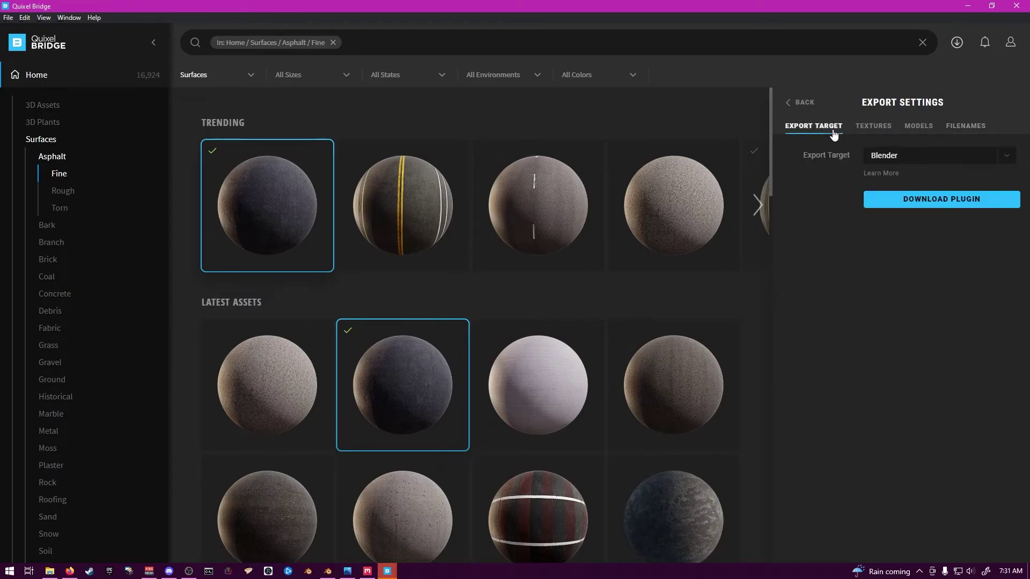
pyautogui.click(952, 202)
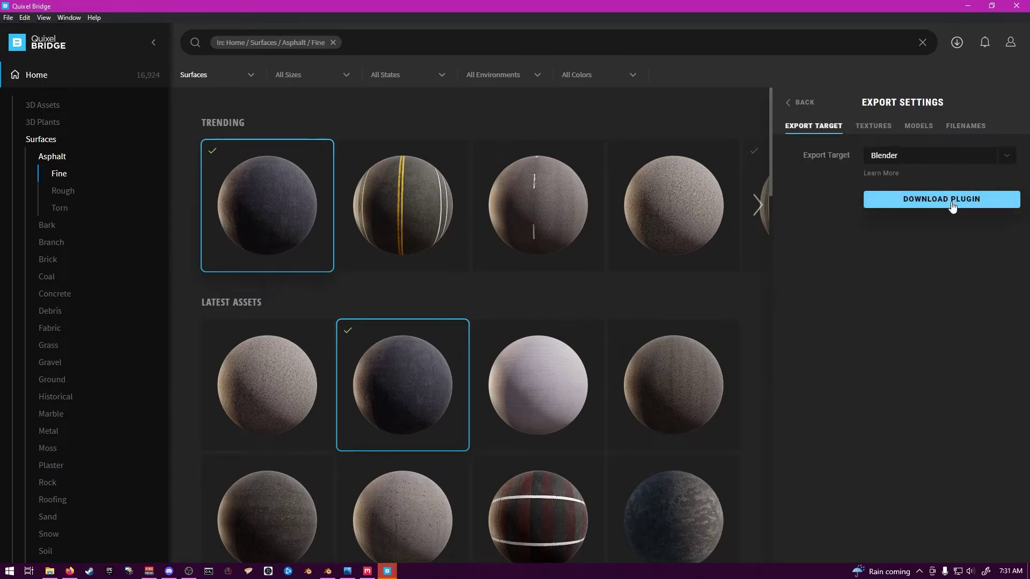
pyautogui.click(919, 198)
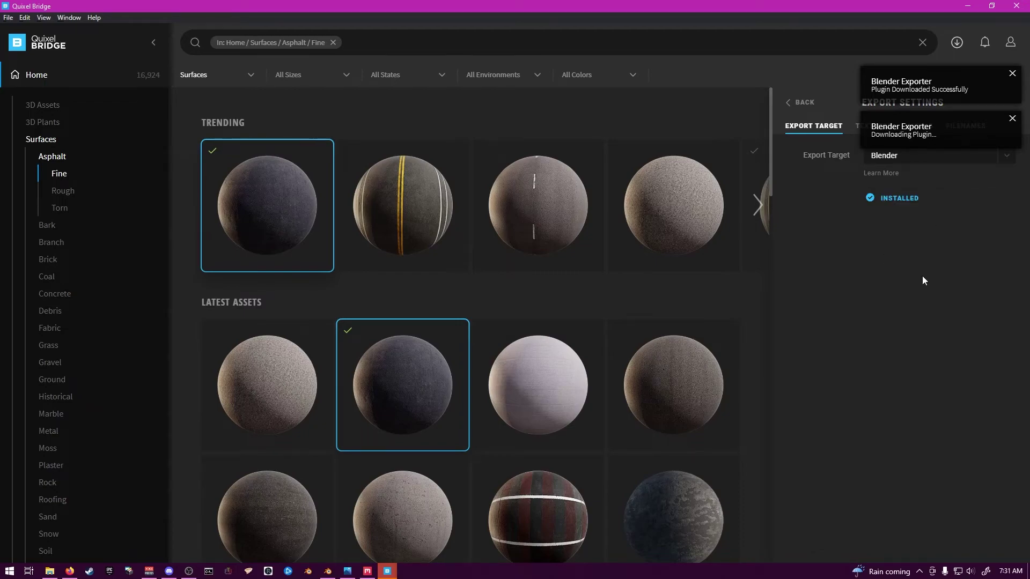
# Export Fine Asphalt from its details panel to Blender and dismiss the success notification.
pyautogui.click(793, 107)
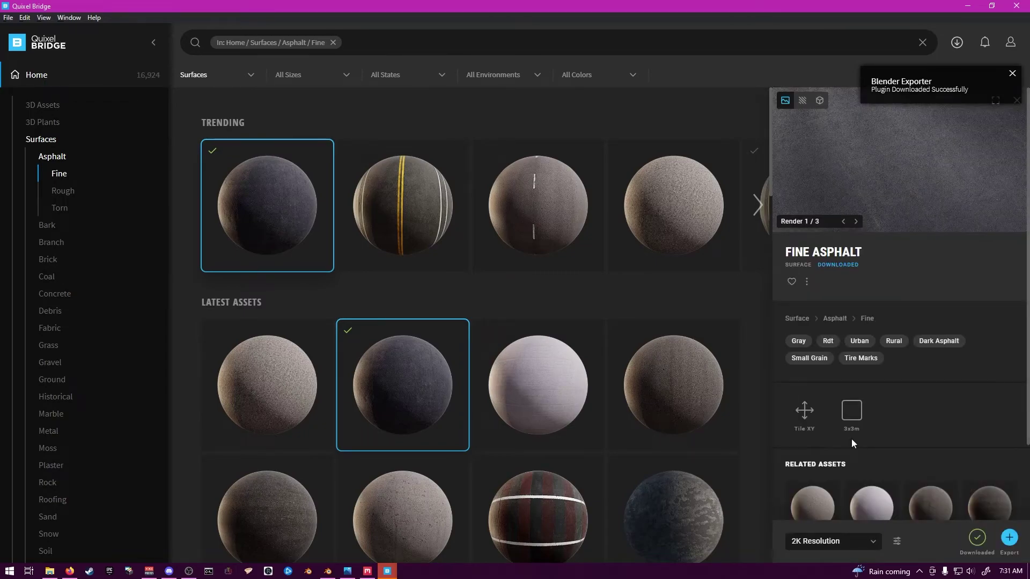
pyautogui.click(1009, 539)
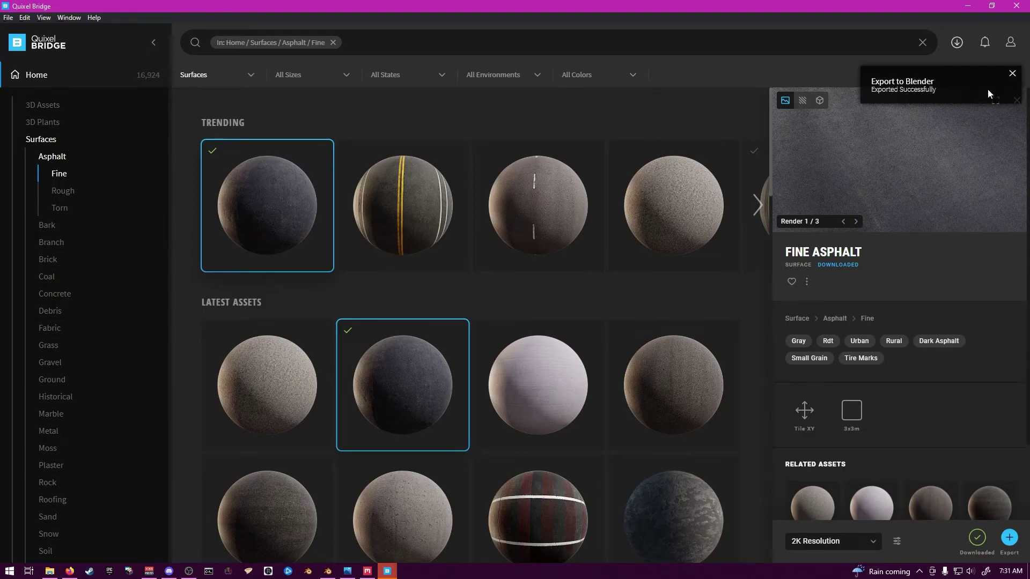
pyautogui.click(1012, 75)
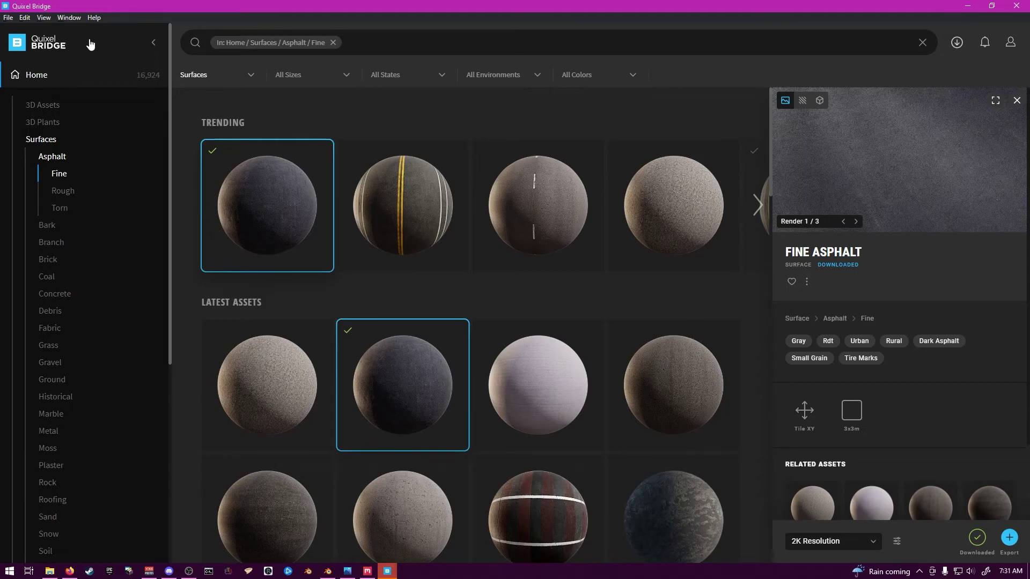
pyautogui.click(25, 17)
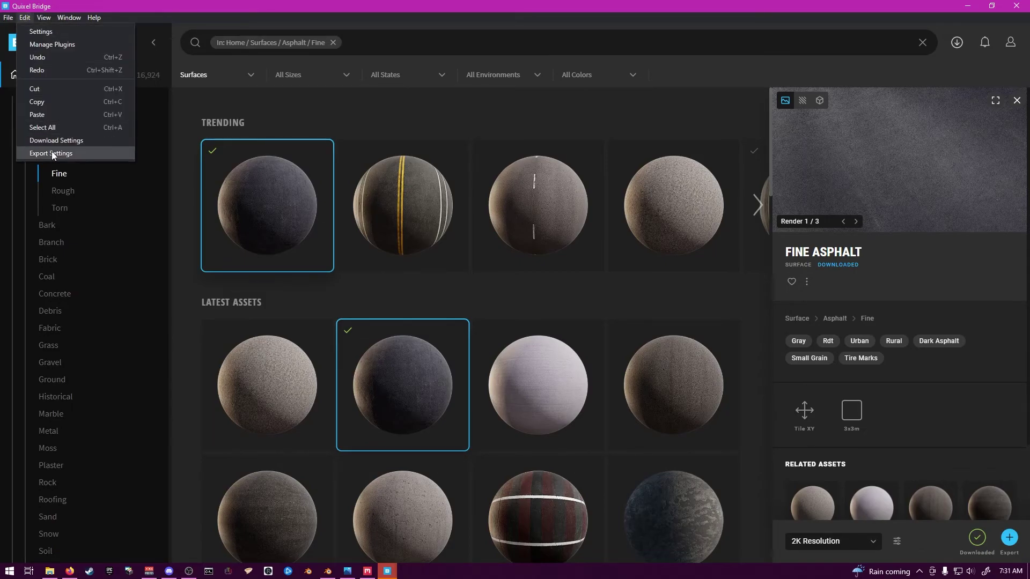
pyautogui.click(38, 31)
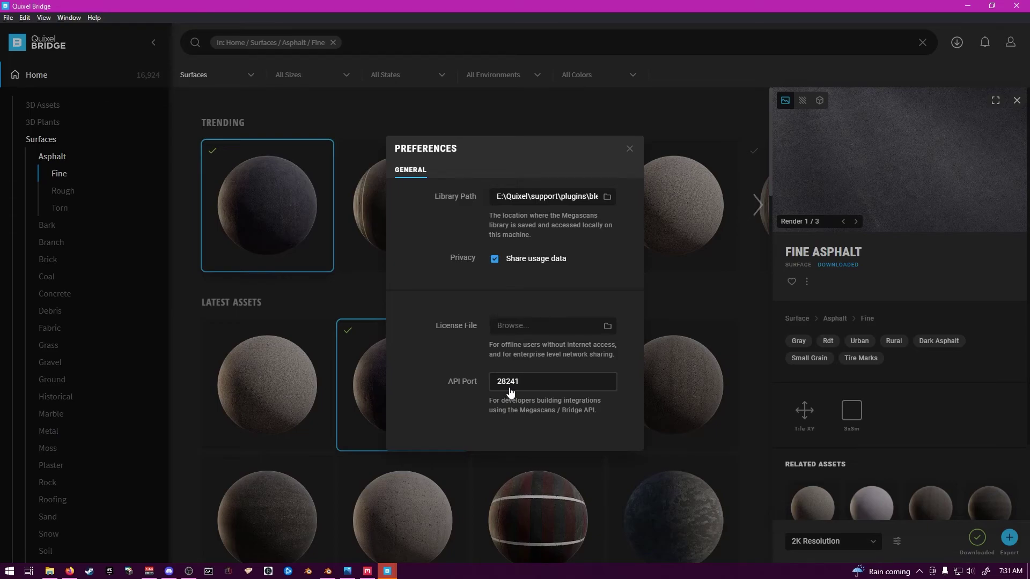
pyautogui.click(629, 149)
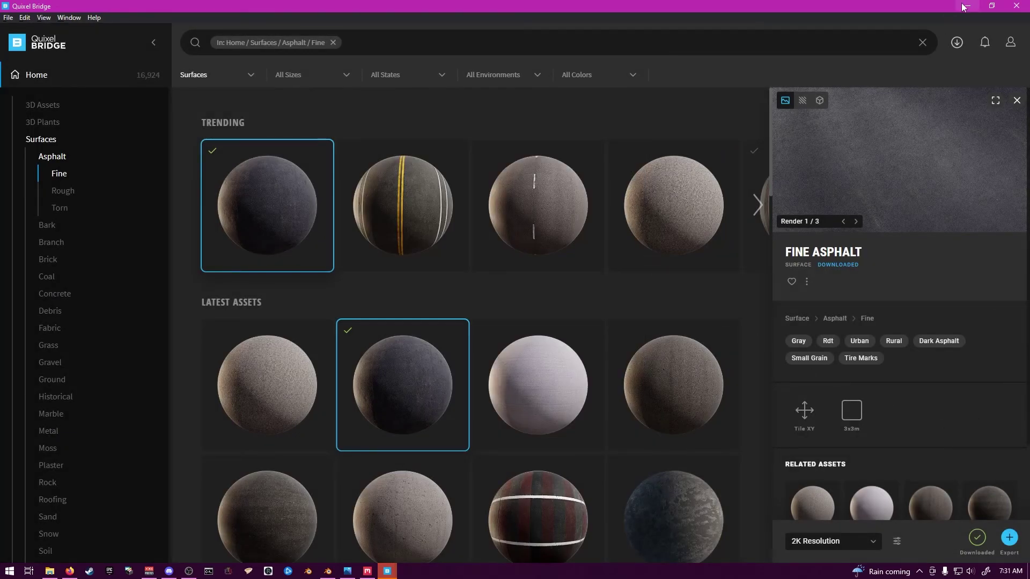